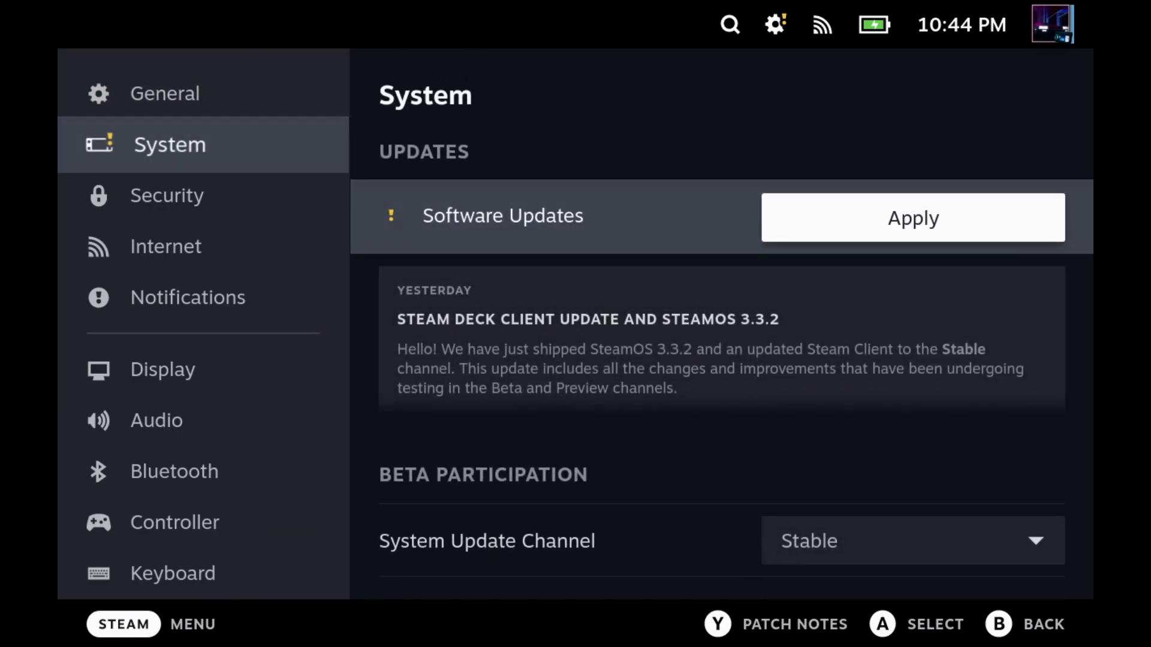
{"action": "key", "text": "Down"}
{"action": "key", "text": "Return"}
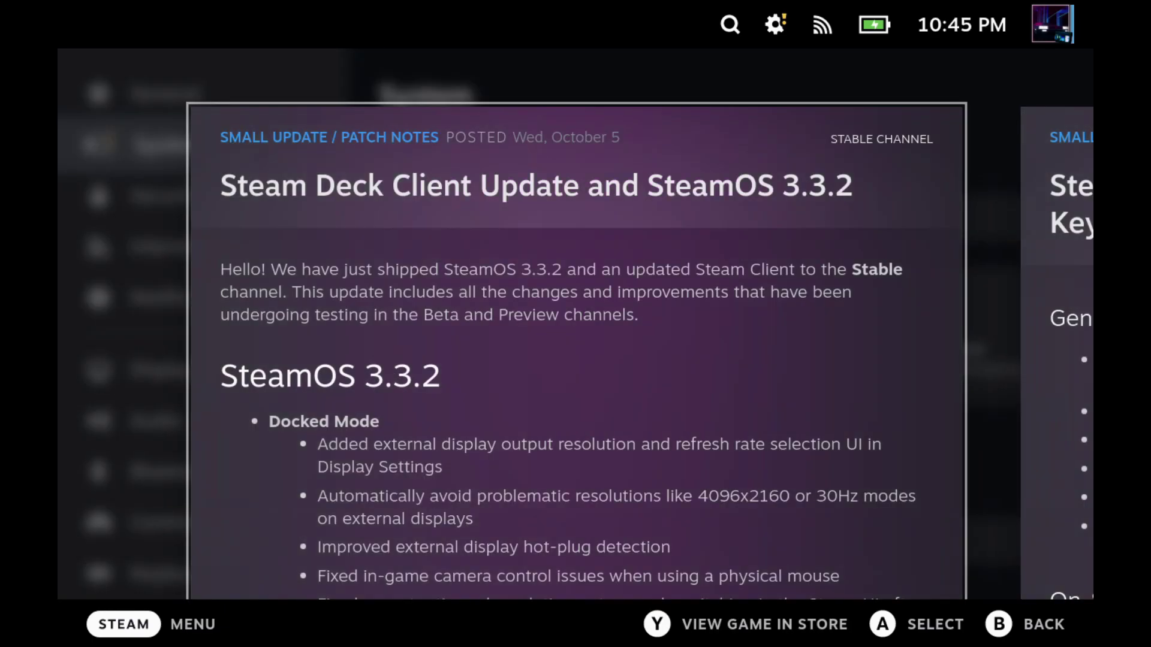
{"action": "scroll", "coordinate": [575, 334], "scroll_direction": "down", "scroll_amount": 3}
{"action": "scroll", "coordinate": [576, 323], "scroll_direction": "down", "scroll_amount": 3}
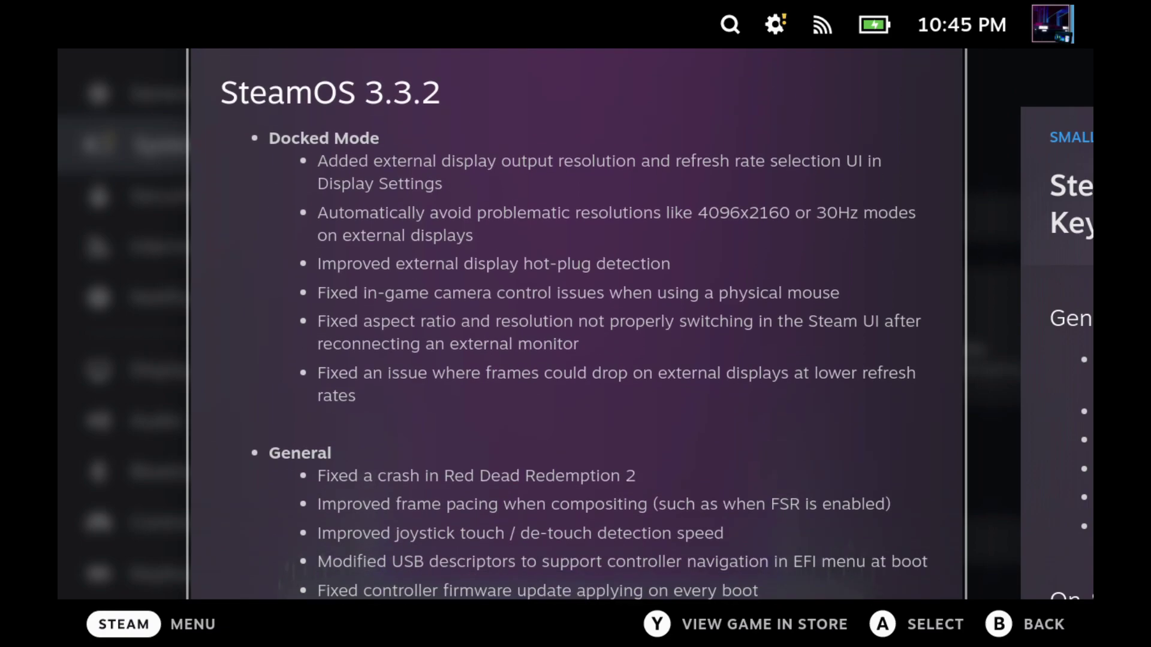
{"action": "scroll", "coordinate": [575, 324], "scroll_direction": "down", "scroll_amount": 3}
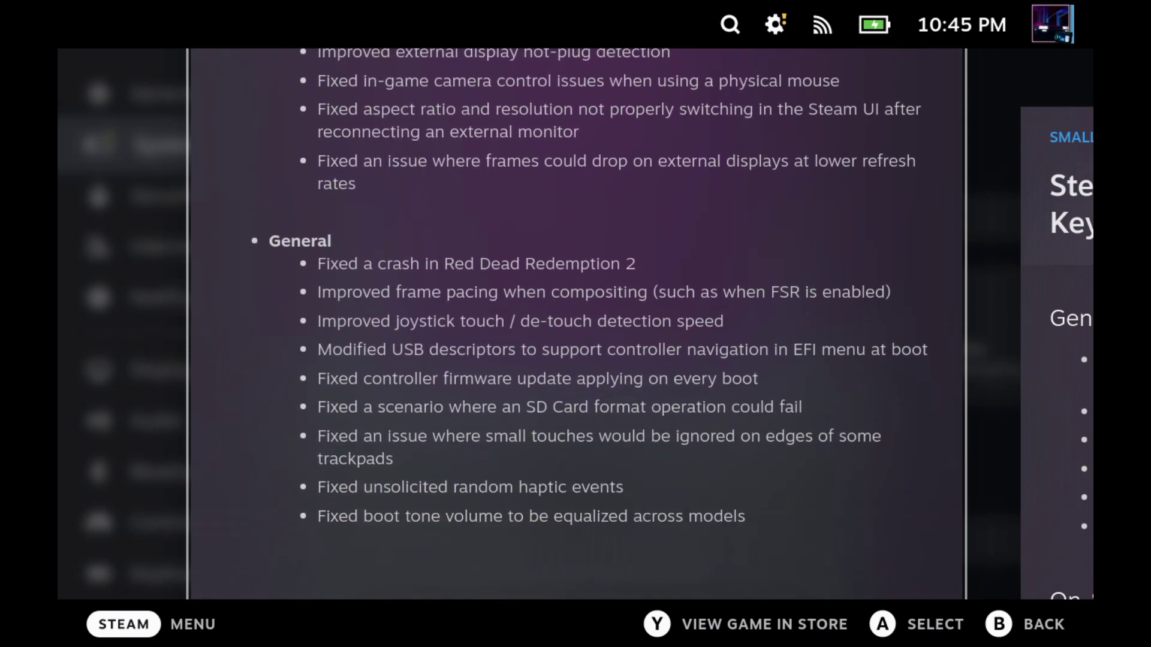
{"action": "scroll", "coordinate": [575, 324], "scroll_direction": "down", "scroll_amount": 6}
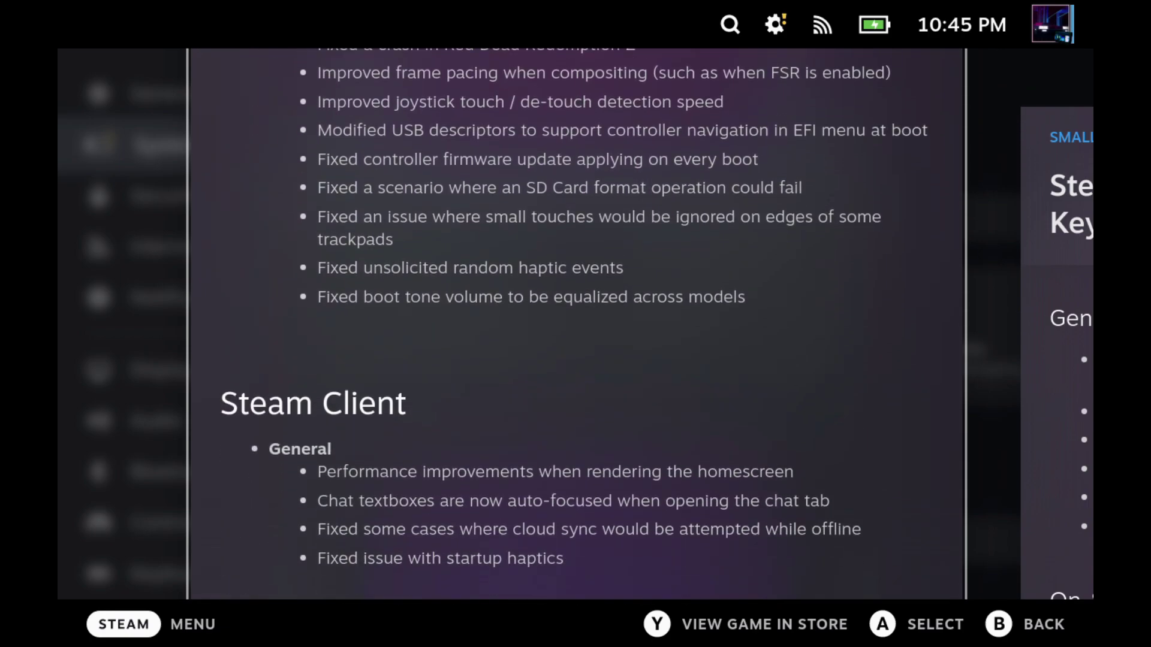
{"action": "scroll", "coordinate": [575, 323], "scroll_direction": "down", "scroll_amount": 6}
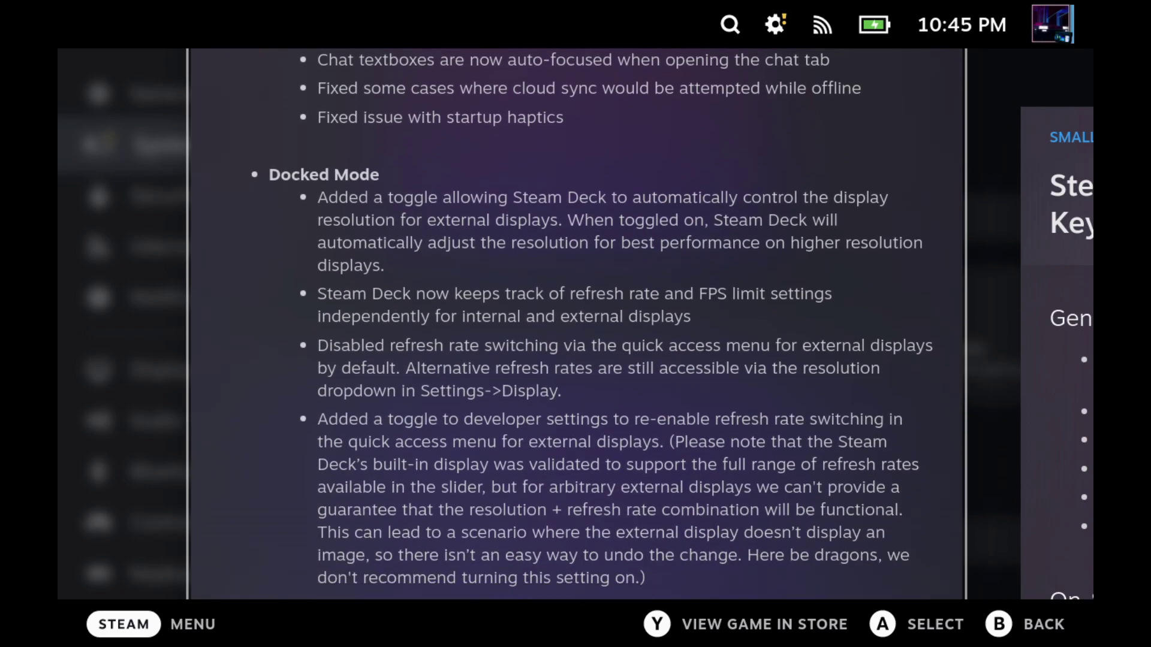
{"action": "scroll", "coordinate": [575, 323], "scroll_direction": "down", "scroll_amount": 6}
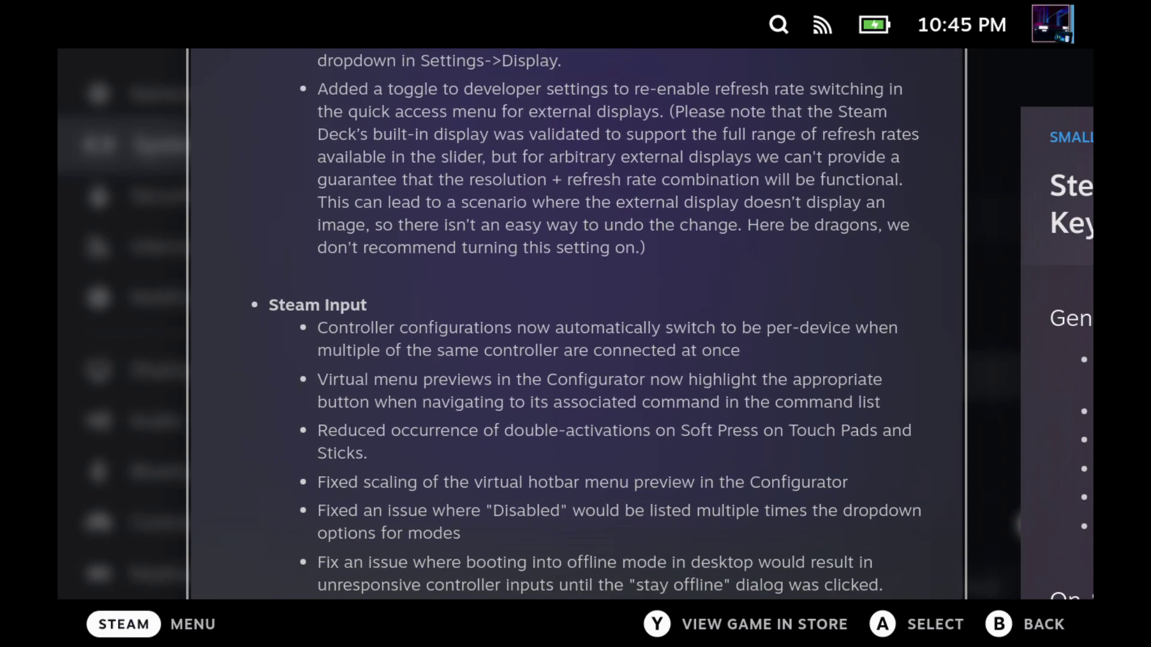
{"action": "scroll", "coordinate": [576, 324], "scroll_direction": "down", "scroll_amount": 9}
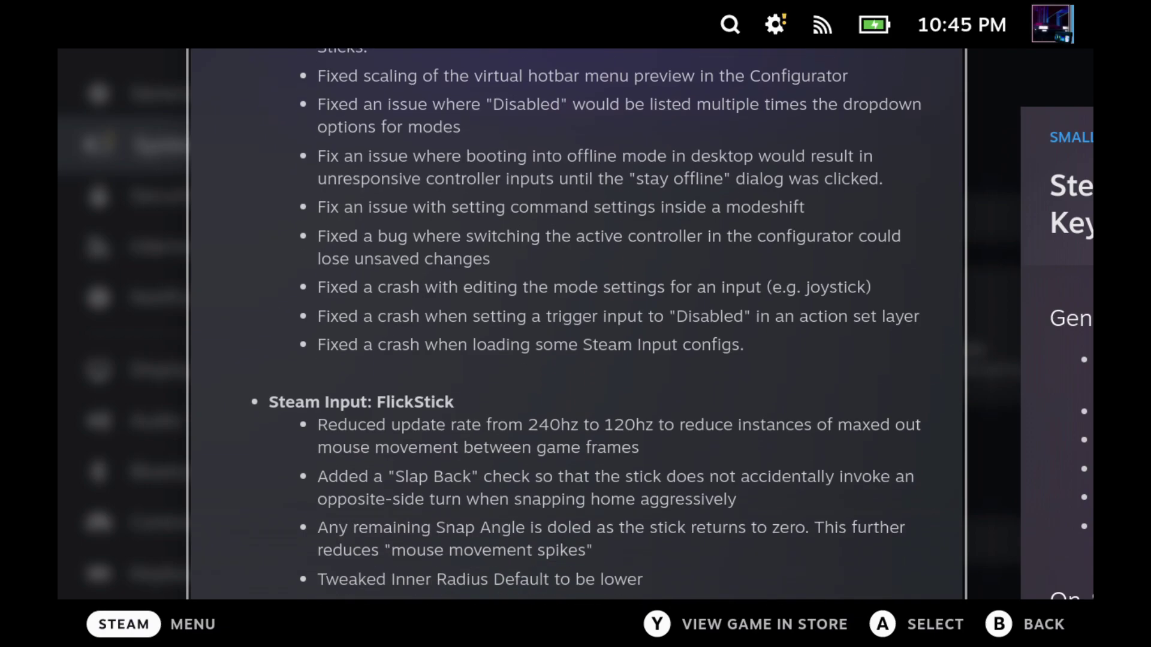
{"action": "scroll", "coordinate": [575, 324], "scroll_direction": "down", "scroll_amount": 3}
{"action": "scroll", "coordinate": [575, 324], "scroll_direction": "down", "scroll_amount": 2}
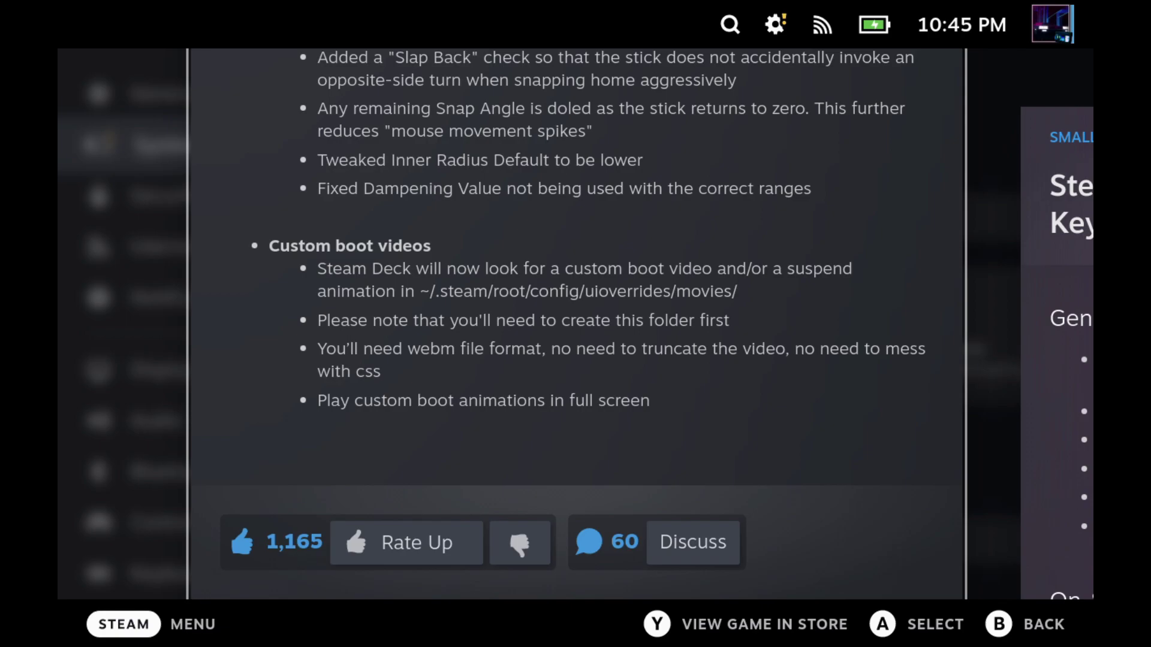
Dismiss the patch notes and apply the pending Steam Deck software update.
{"action": "key", "text": "Escape"}
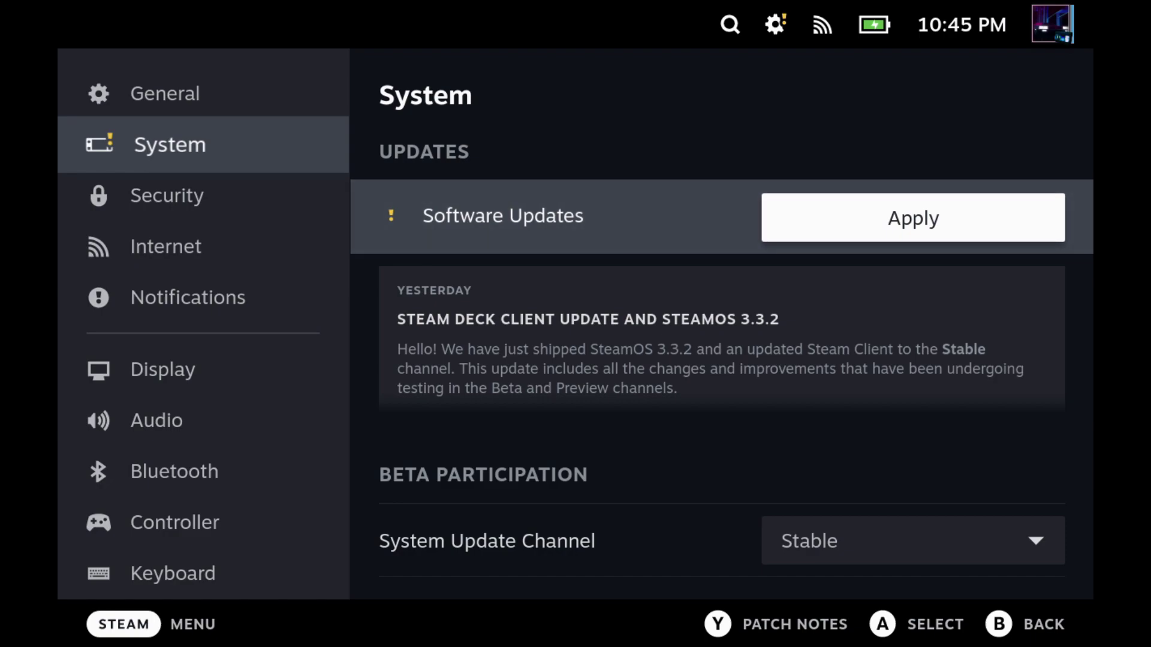
{"action": "key", "text": "Return"}
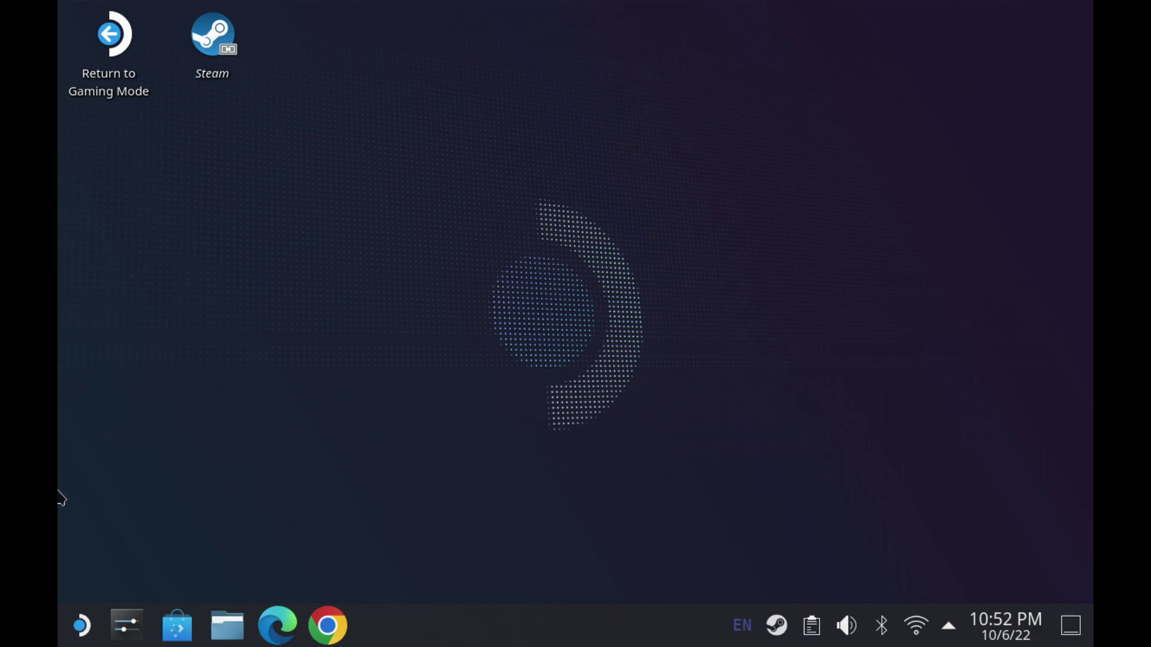
Launch Dolphin and go to the Home folder, where .steam, .config and .local appear.
{"action": "left_click", "coordinate": [225, 639]}
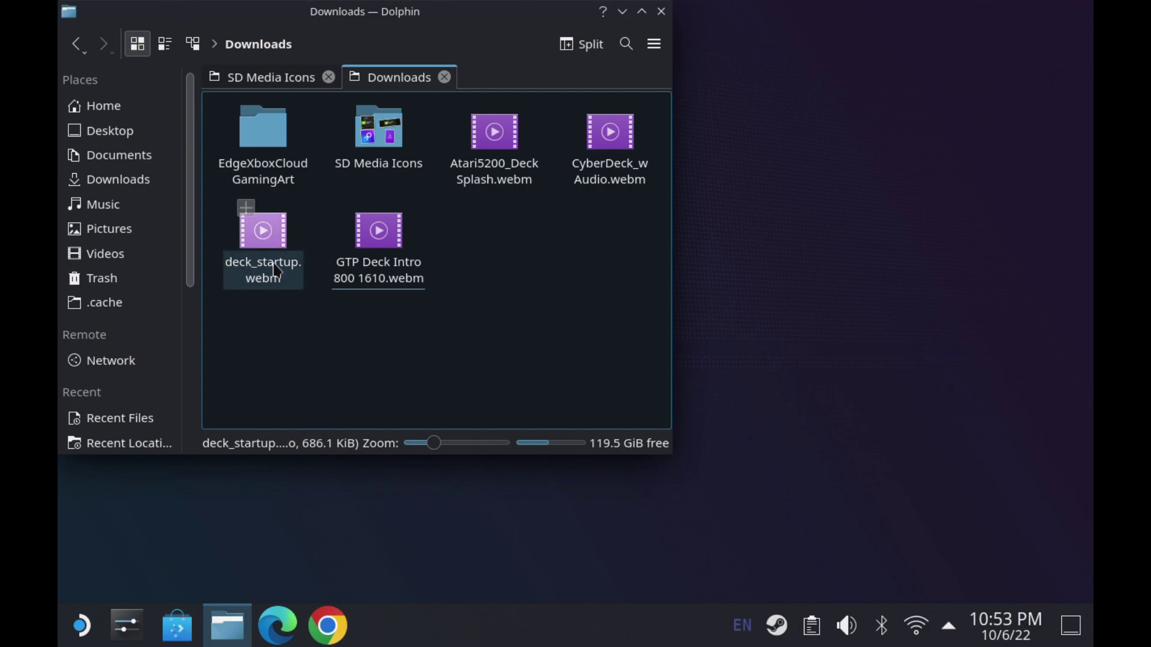
{"action": "left_click", "coordinate": [119, 115]}
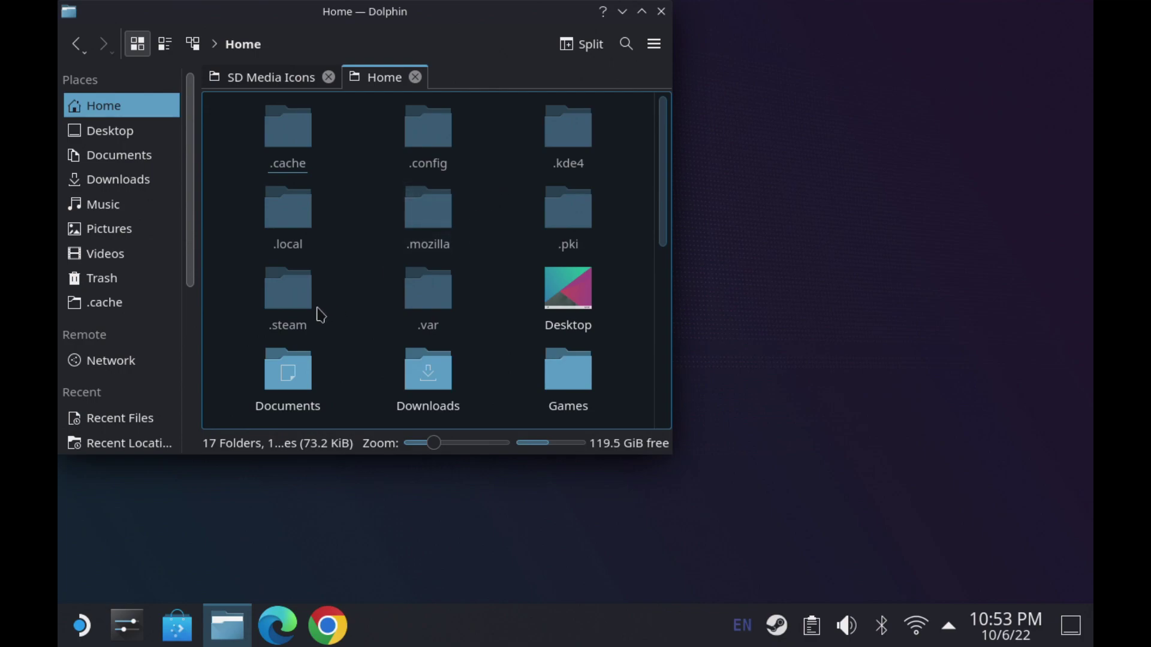
Turn Show Hidden Files off and back on so hidden folders stay visible.
{"action": "left_click", "coordinate": [659, 54]}
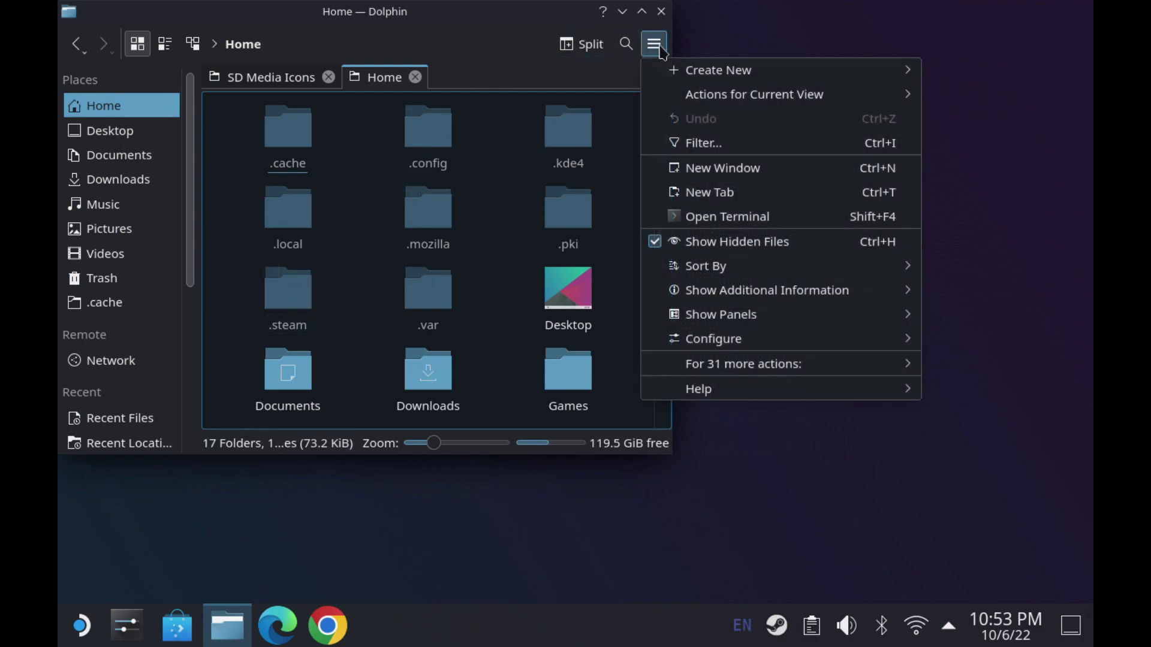
{"action": "left_click", "coordinate": [692, 241]}
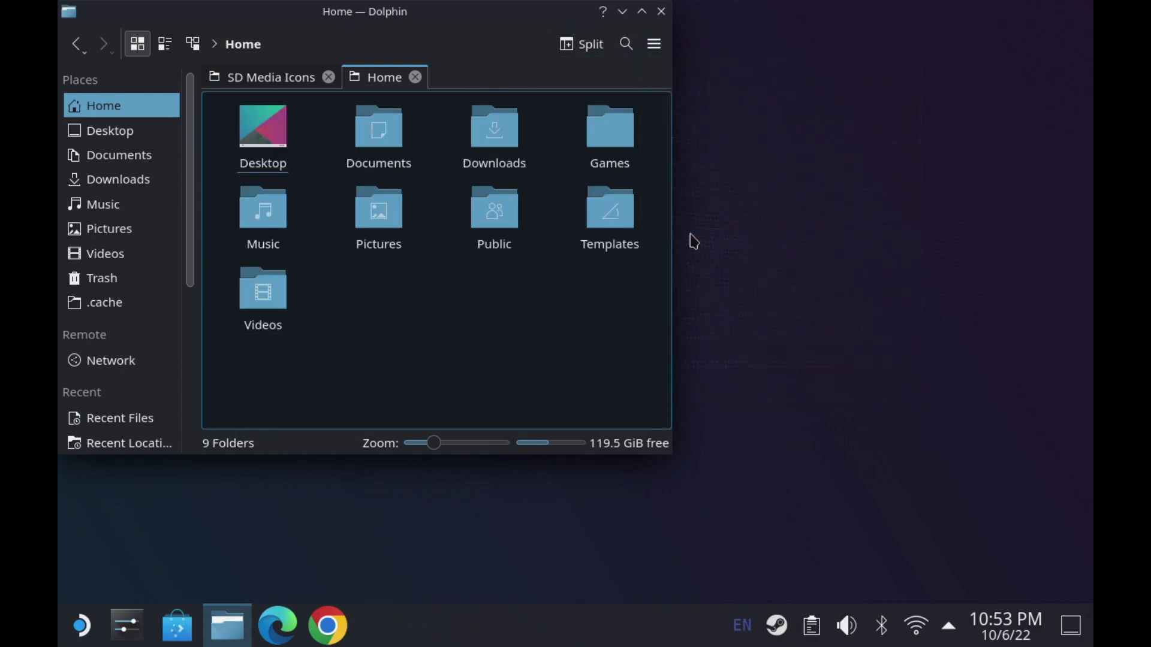
{"action": "left_click", "coordinate": [657, 56]}
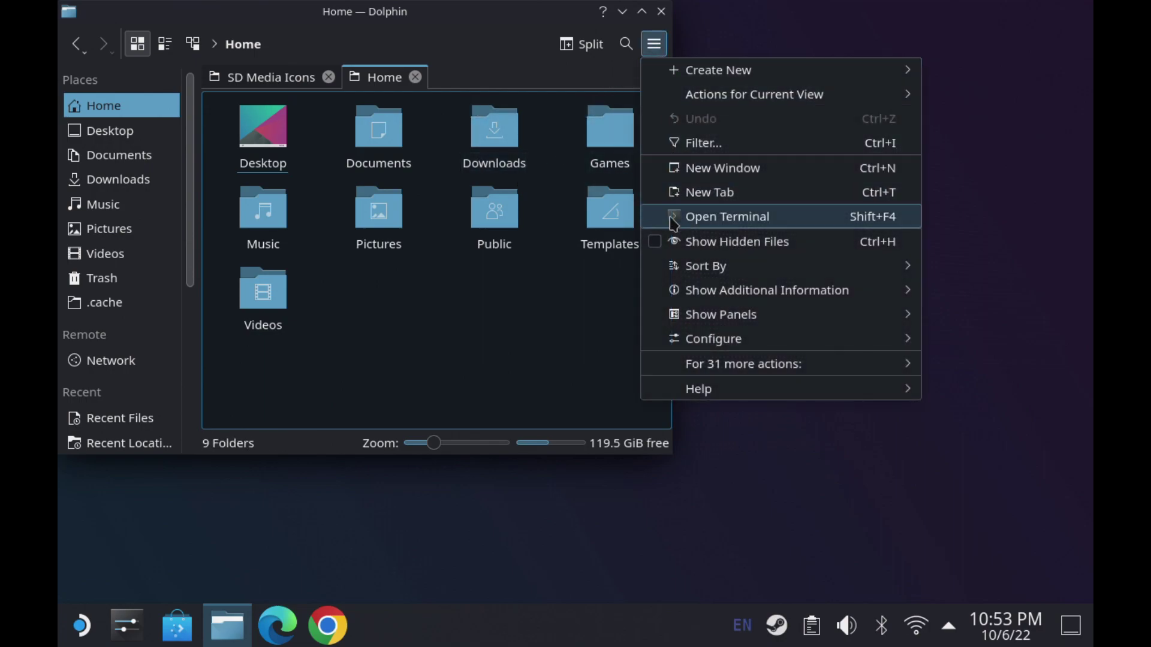
{"action": "left_click", "coordinate": [673, 240]}
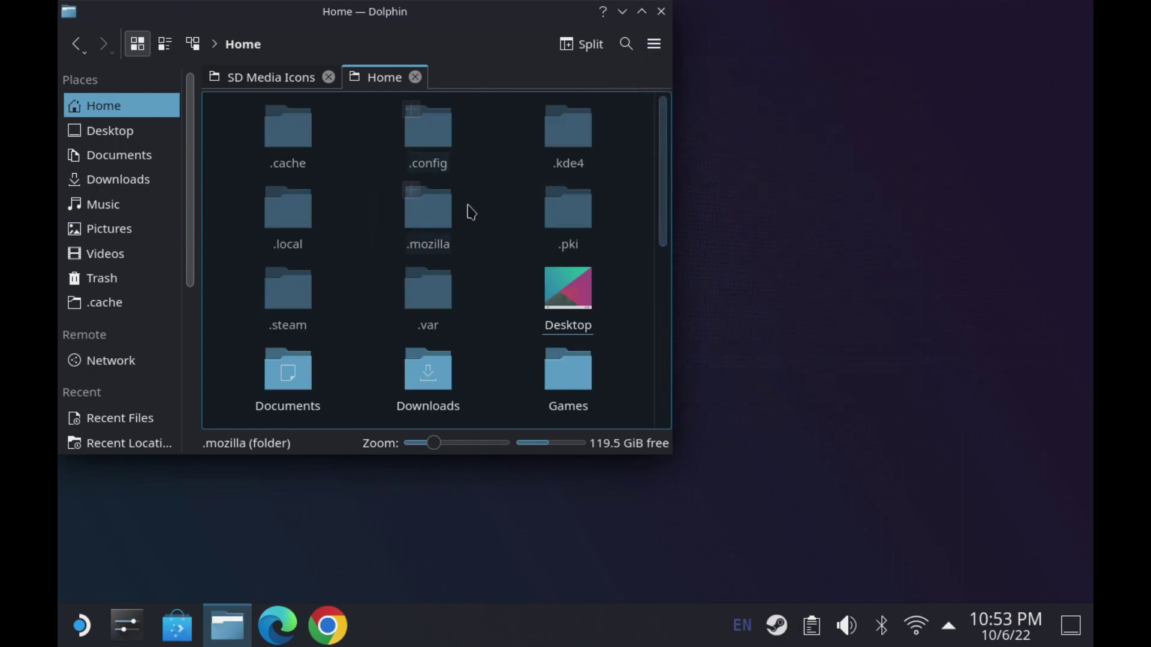
Open .steam > root > config, which lists config.vdf, loginusers.vdf and libraryfolders.vdf.
{"action": "double_click", "coordinate": [293, 286]}
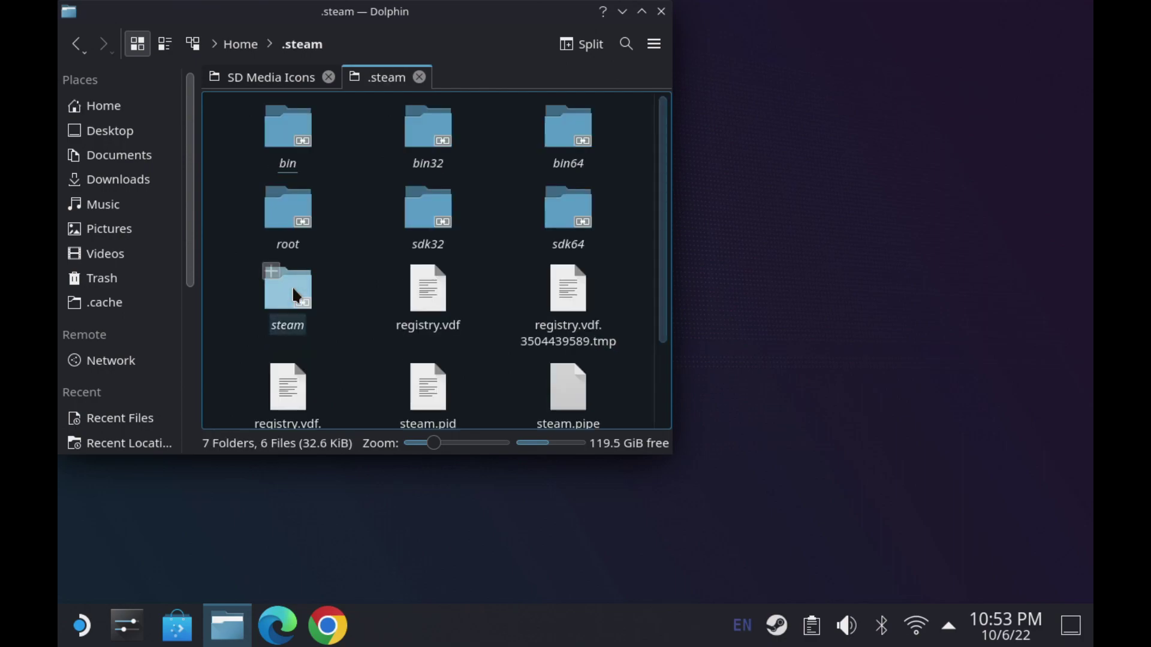
{"action": "left_click", "coordinate": [284, 217]}
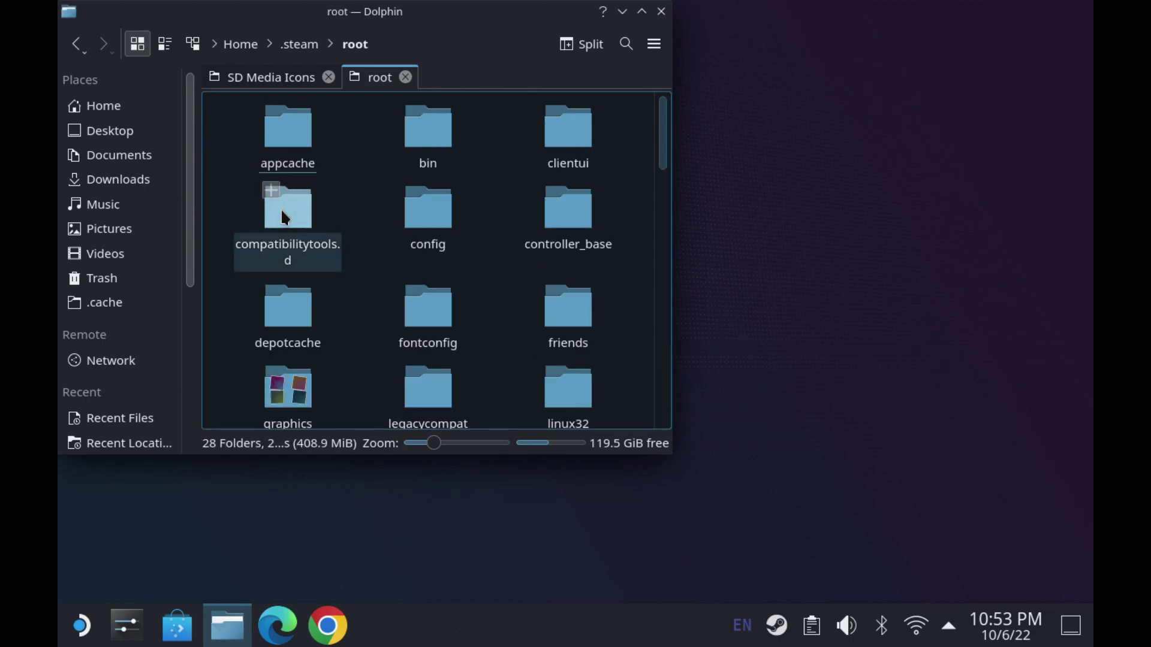
{"action": "left_click", "coordinate": [419, 206]}
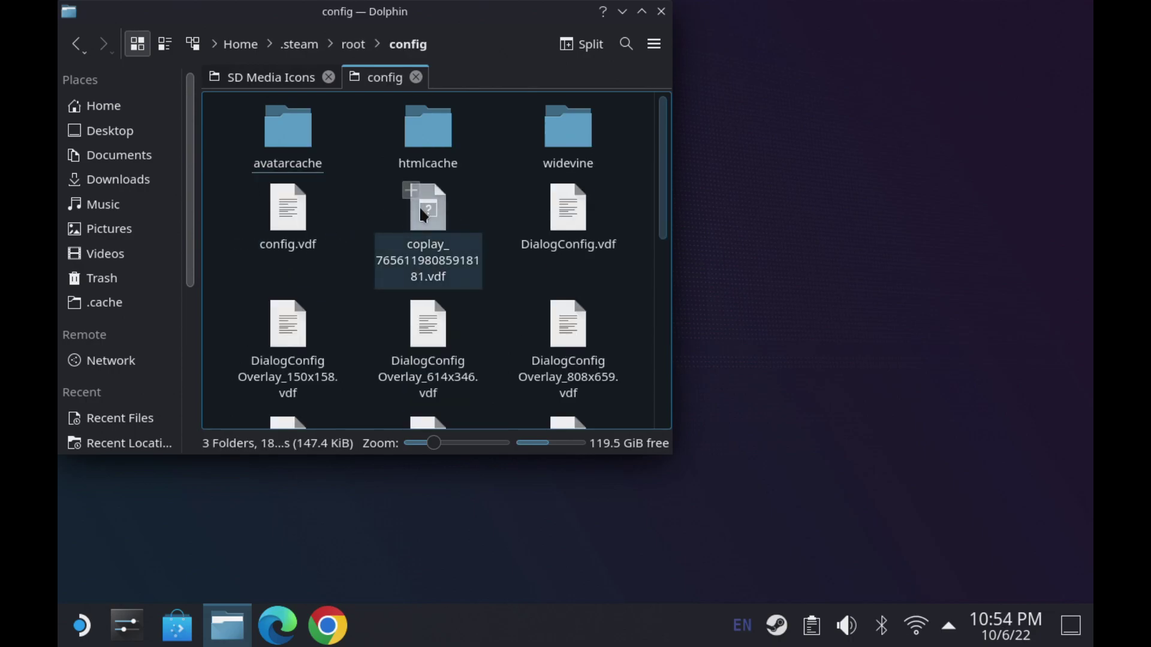
{"action": "scroll", "coordinate": [360, 259], "scroll_direction": "down", "scroll_amount": 5}
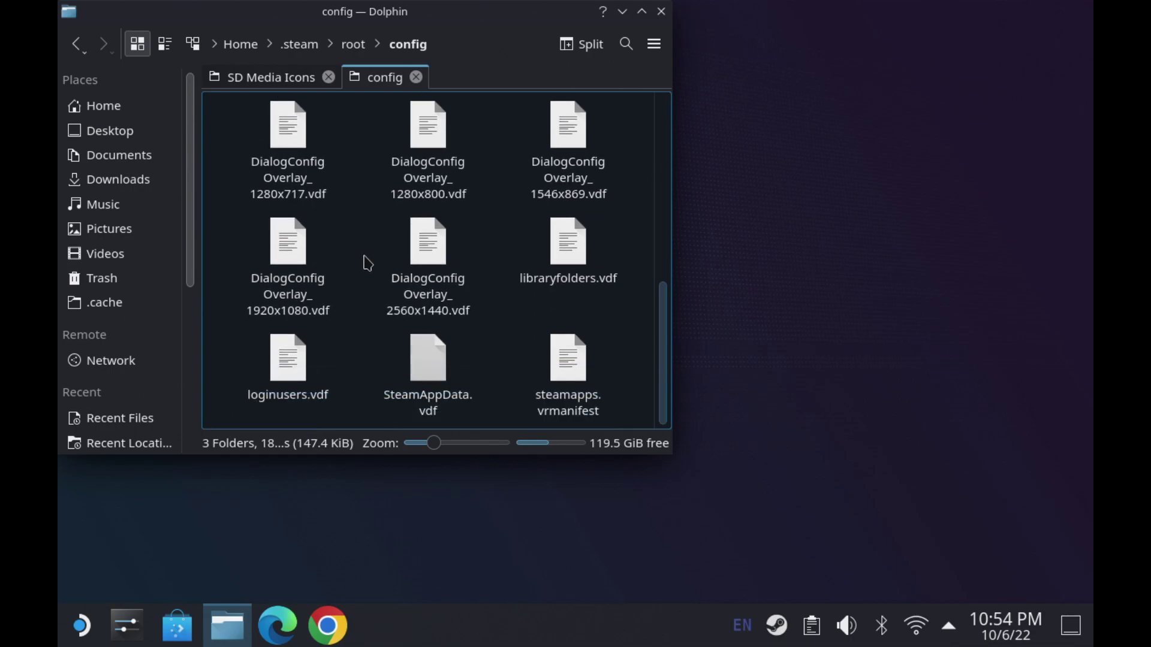
{"action": "scroll", "coordinate": [368, 263], "scroll_direction": "up", "scroll_amount": 5}
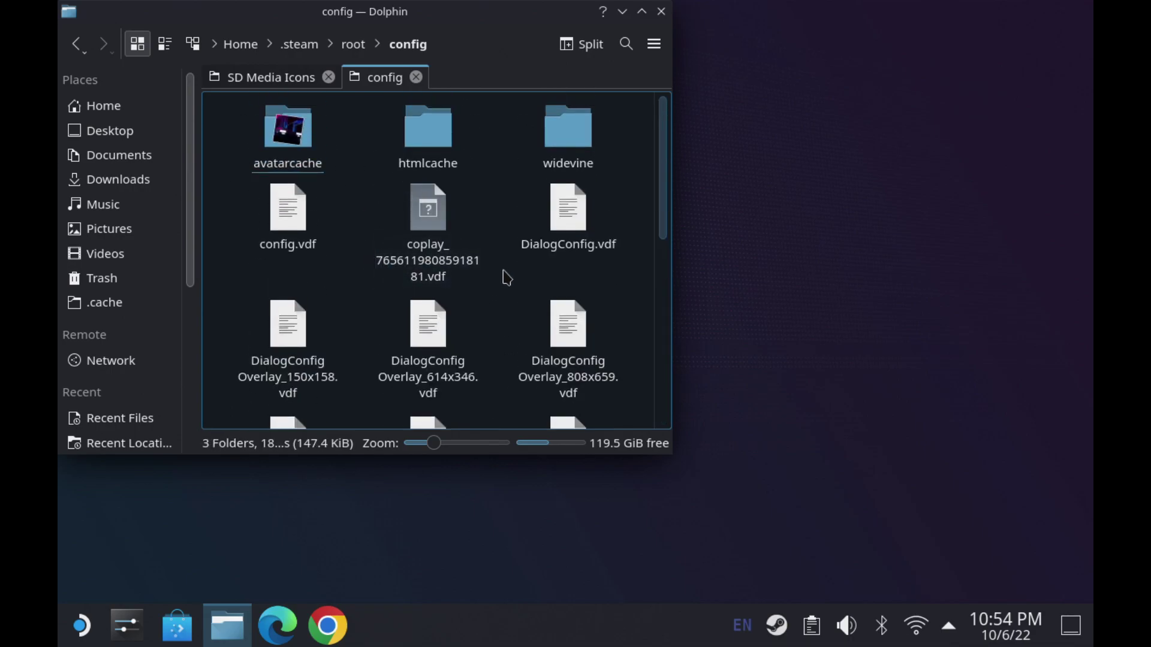
Create a new folder named uioverrides inside config.
{"action": "right_click", "coordinate": [506, 138]}
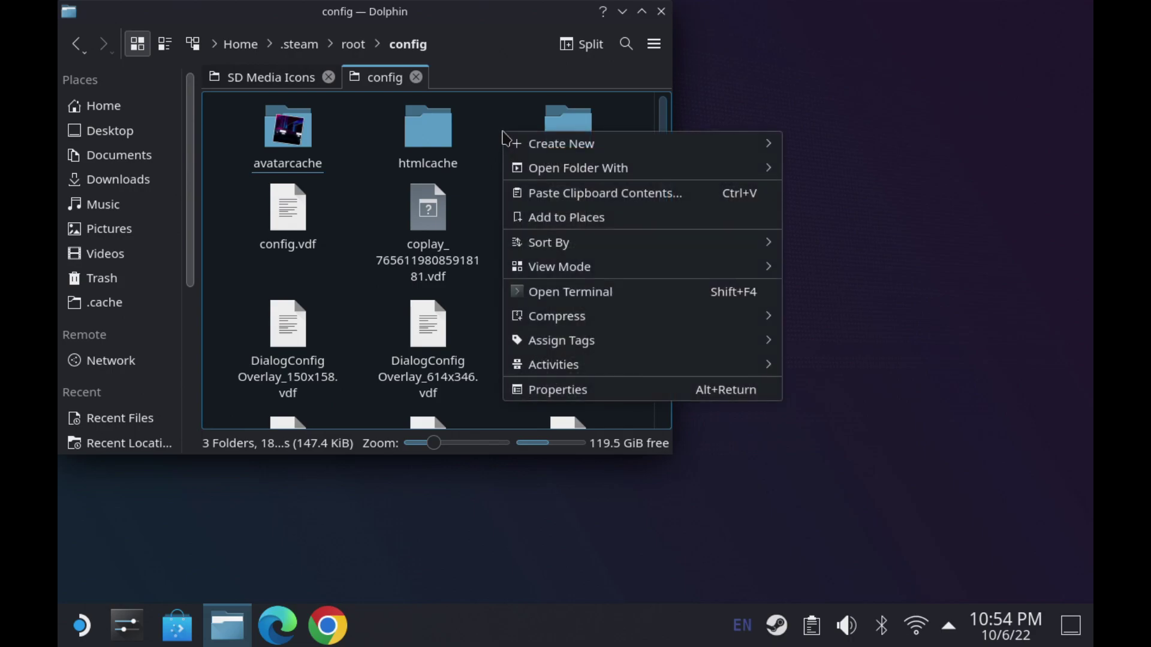
{"action": "mouse_move", "coordinate": [768, 168]}
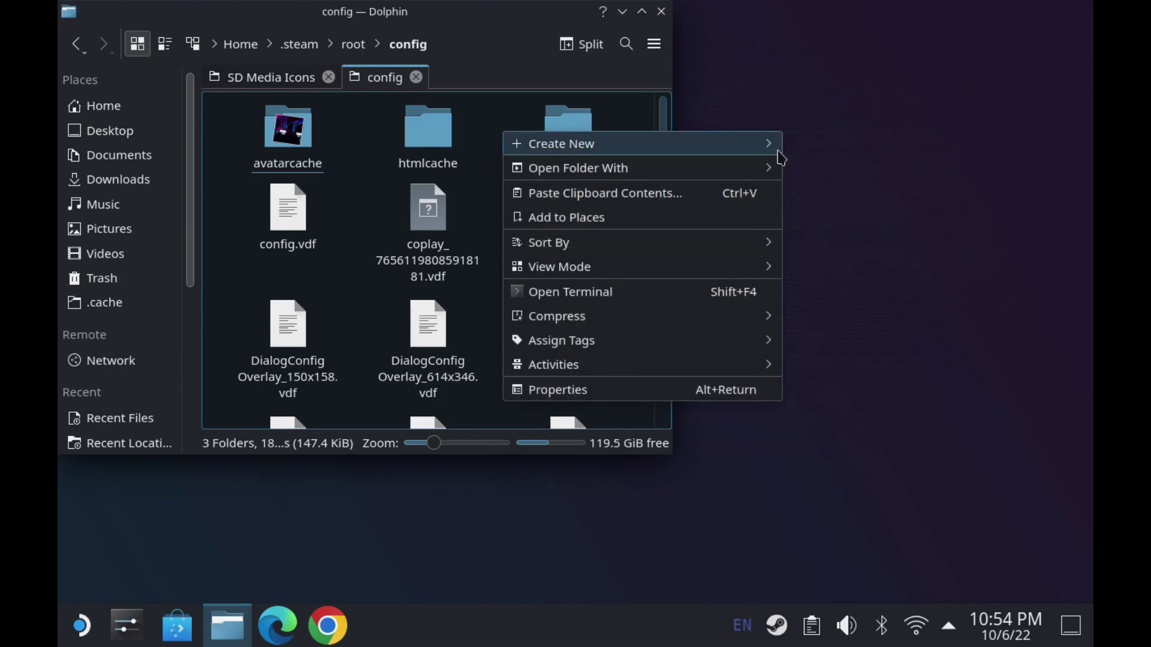
{"action": "left_click", "coordinate": [795, 154]}
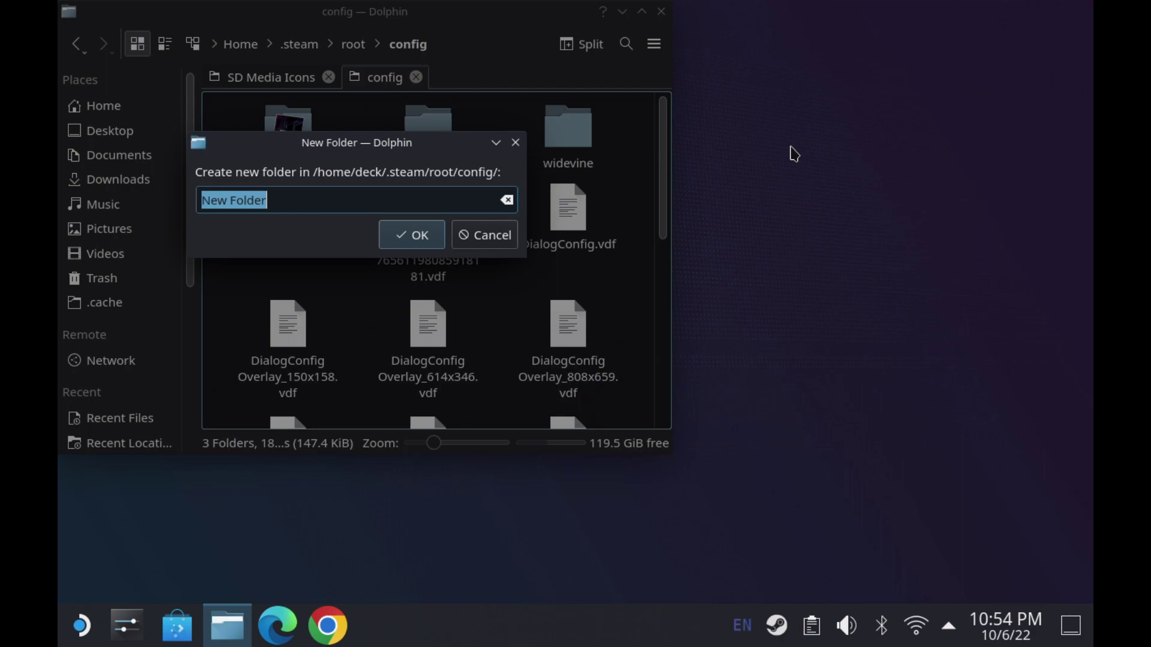
{"action": "key", "text": "BackSpace"}
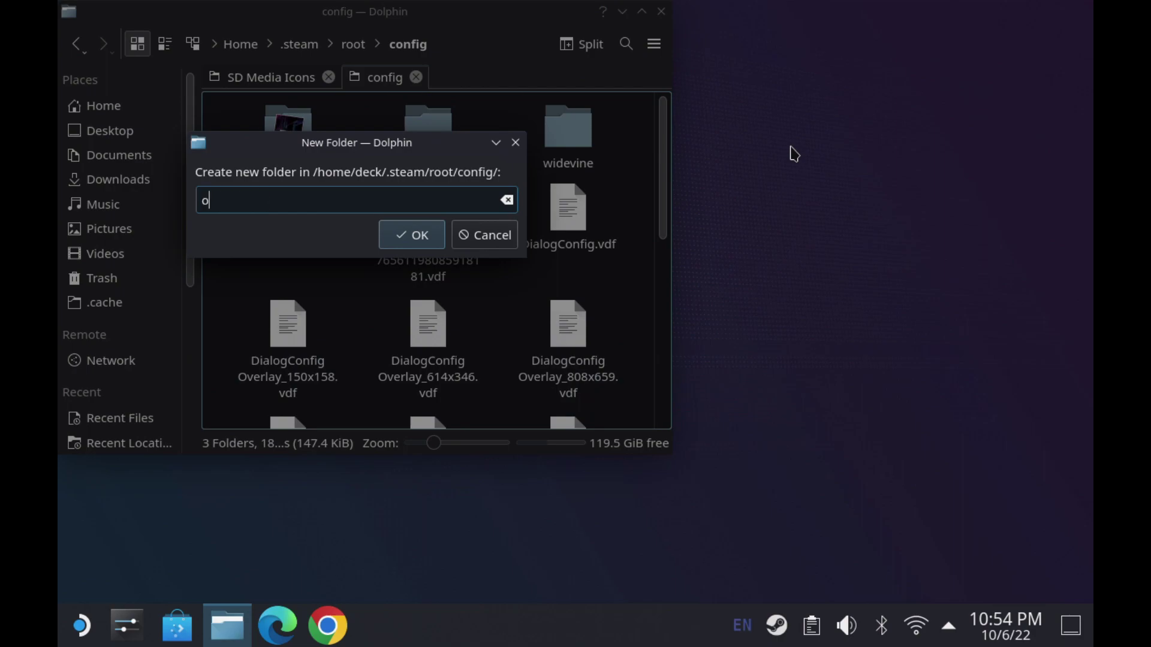
{"action": "type", "text": "uioverrides"}
{"action": "left_click", "coordinate": [409, 236]}
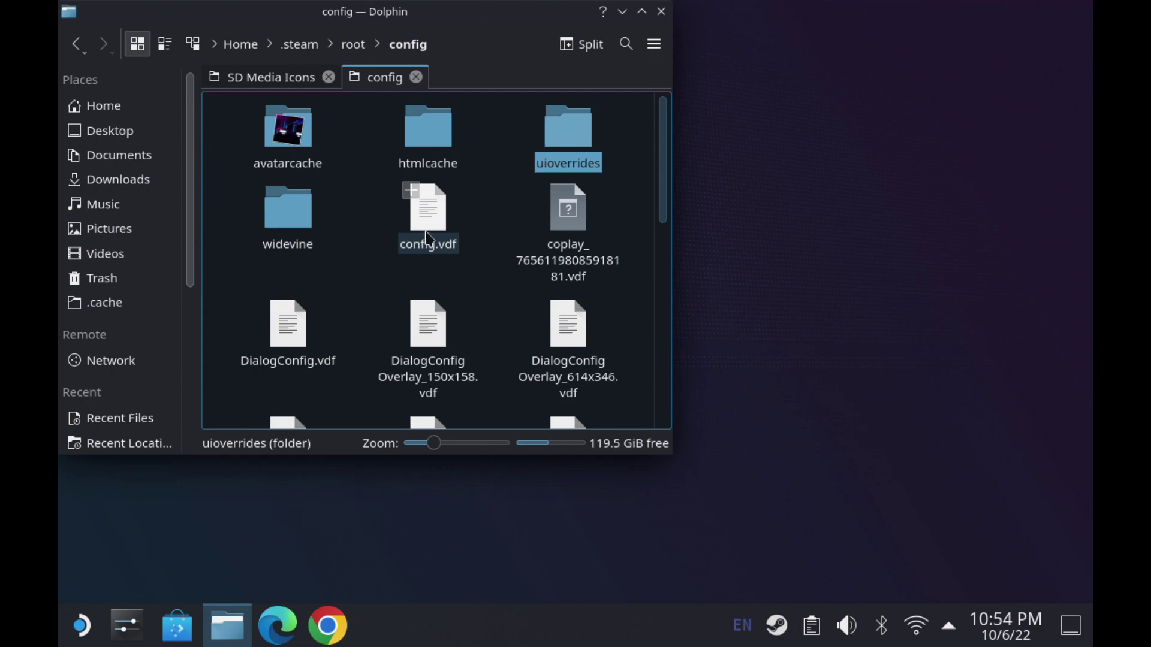
Inside uioverrides, create a new folder named movies.
{"action": "left_click", "coordinate": [579, 145]}
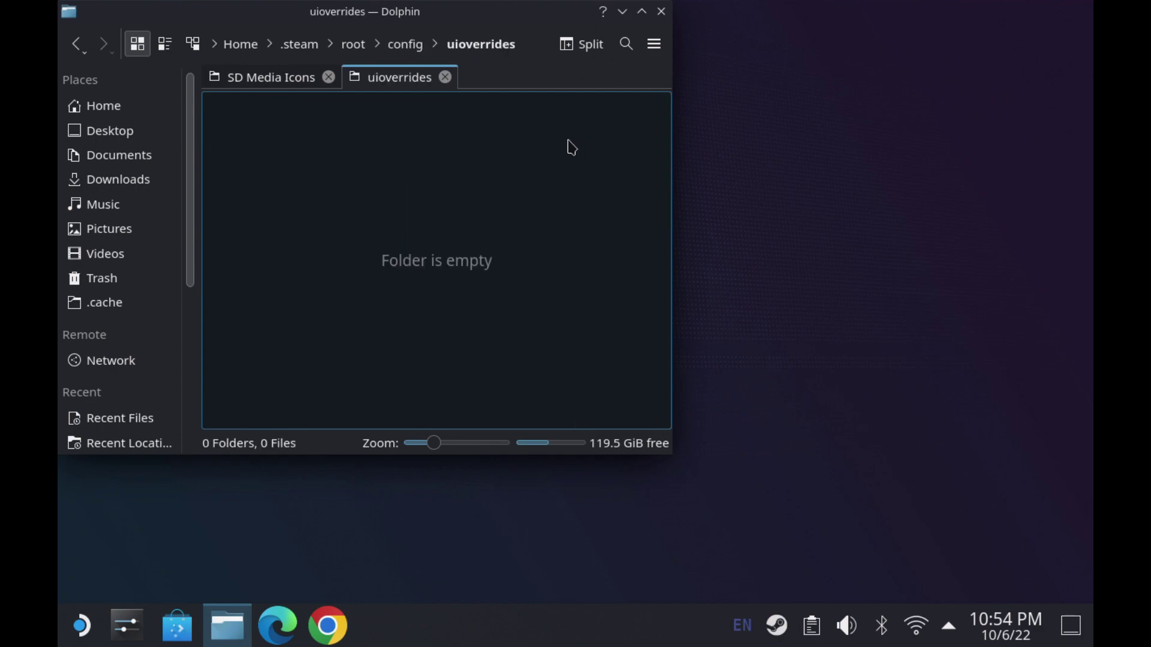
{"action": "right_click", "coordinate": [363, 176]}
{"action": "mouse_move", "coordinate": [411, 188]}
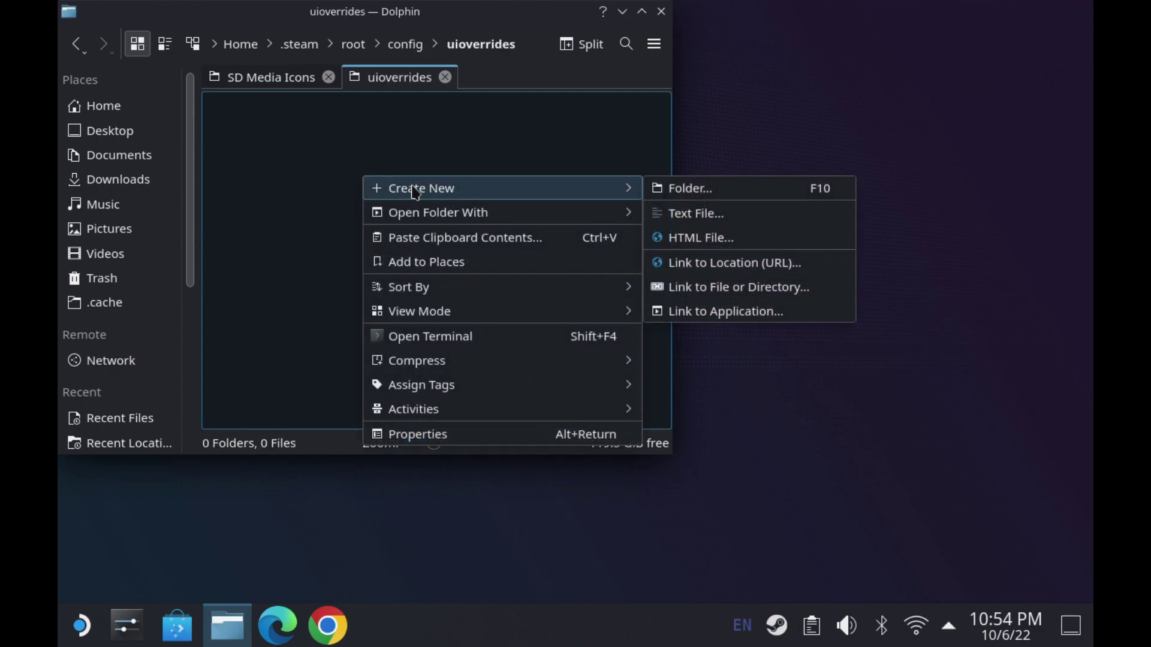
{"action": "left_click", "coordinate": [648, 190]}
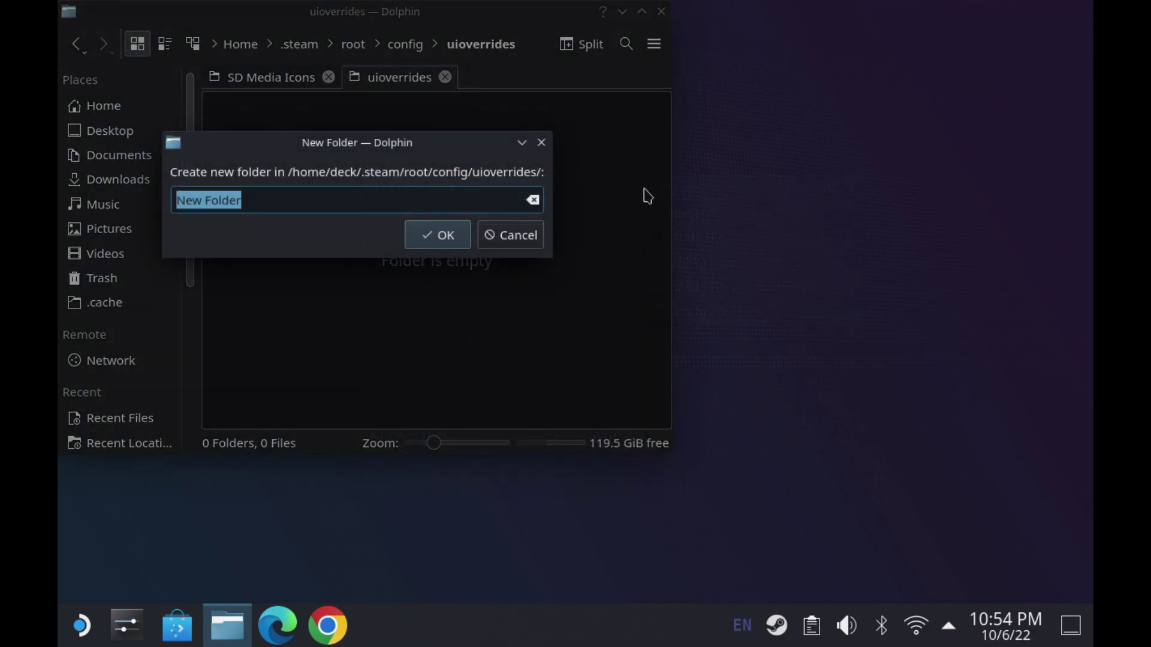
{"action": "type", "text": "movies"}
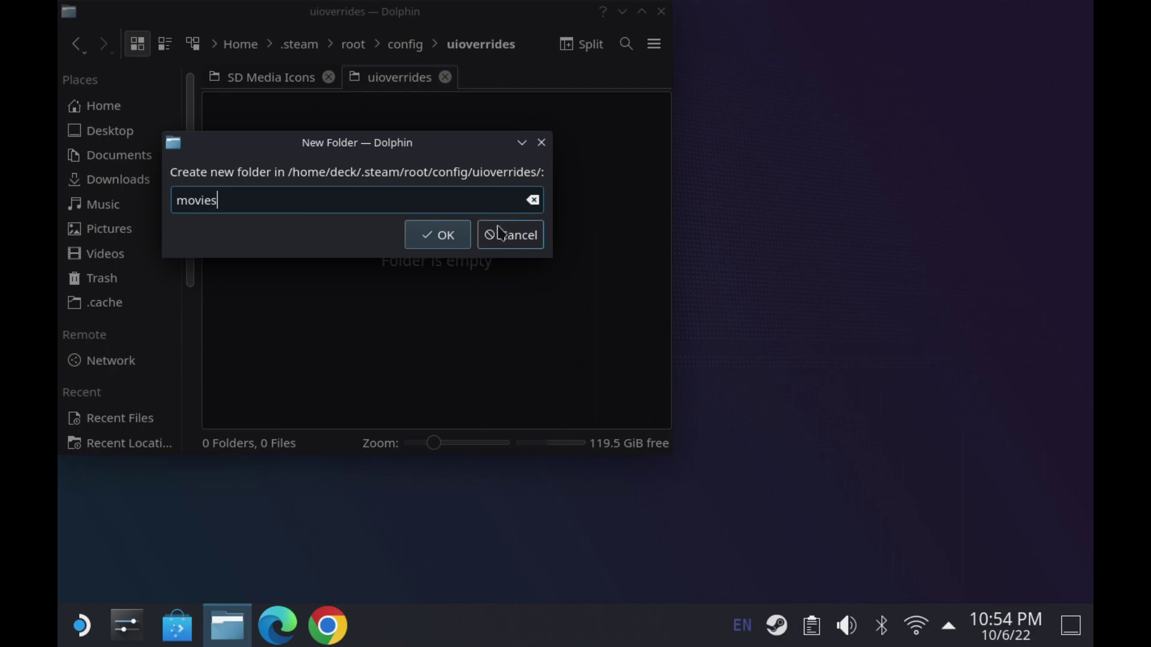
{"action": "left_click", "coordinate": [459, 241]}
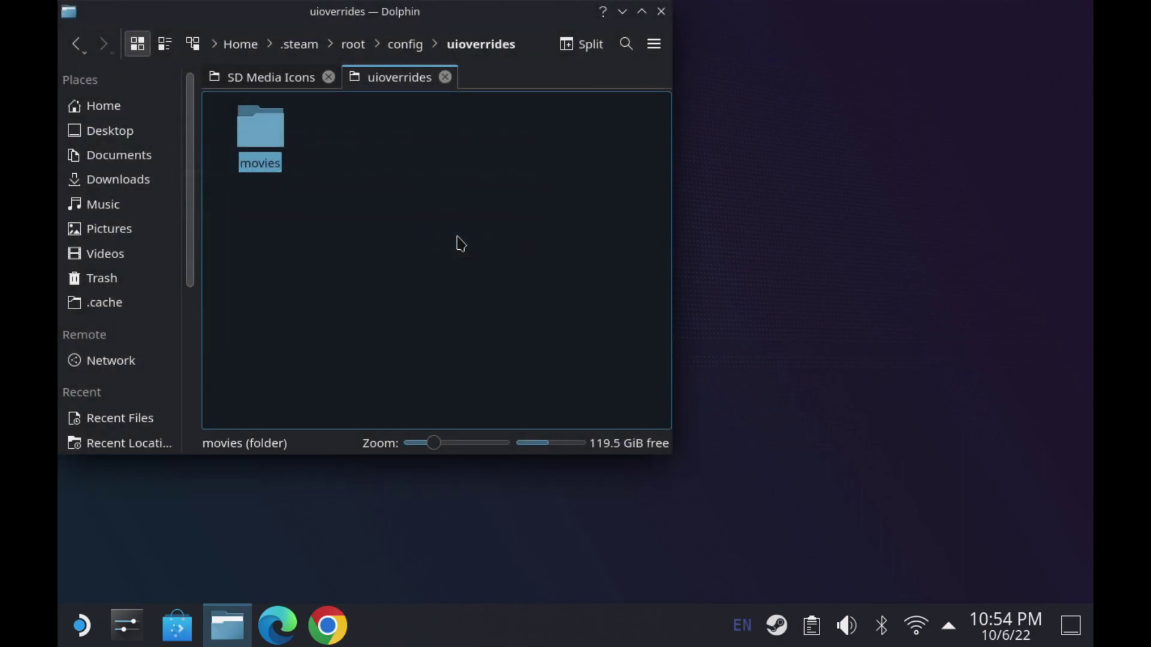
Open the movies folder and start a second Dolphin window.
{"action": "double_click", "coordinate": [271, 122]}
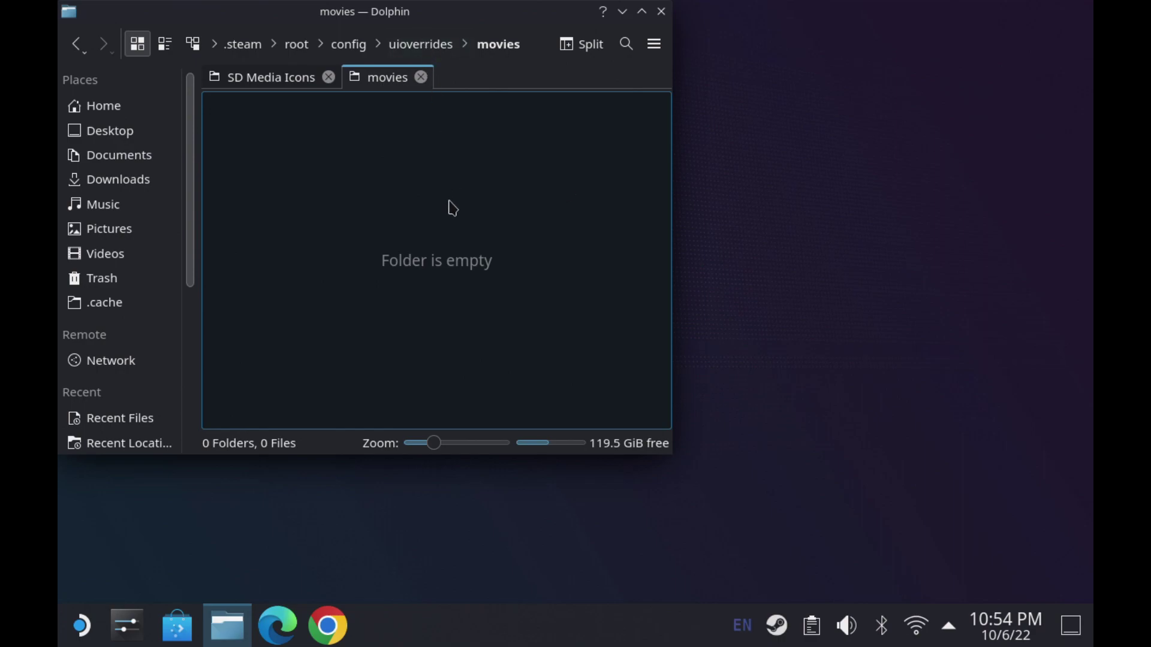
{"action": "right_click", "coordinate": [227, 642]}
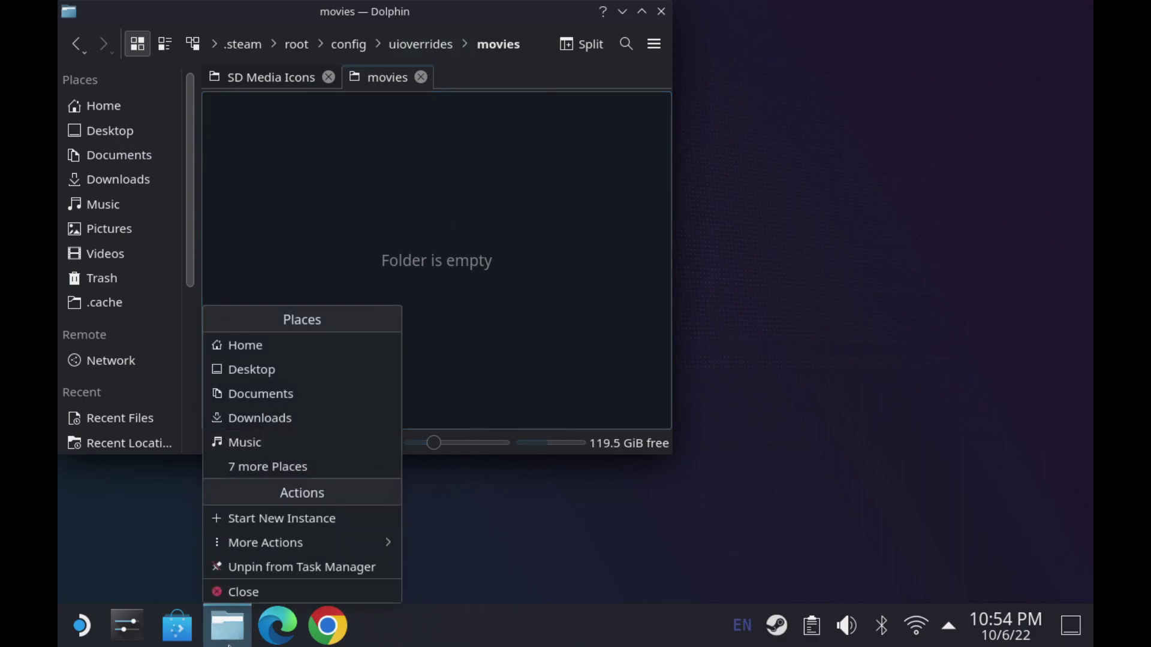
{"action": "left_click", "coordinate": [287, 519]}
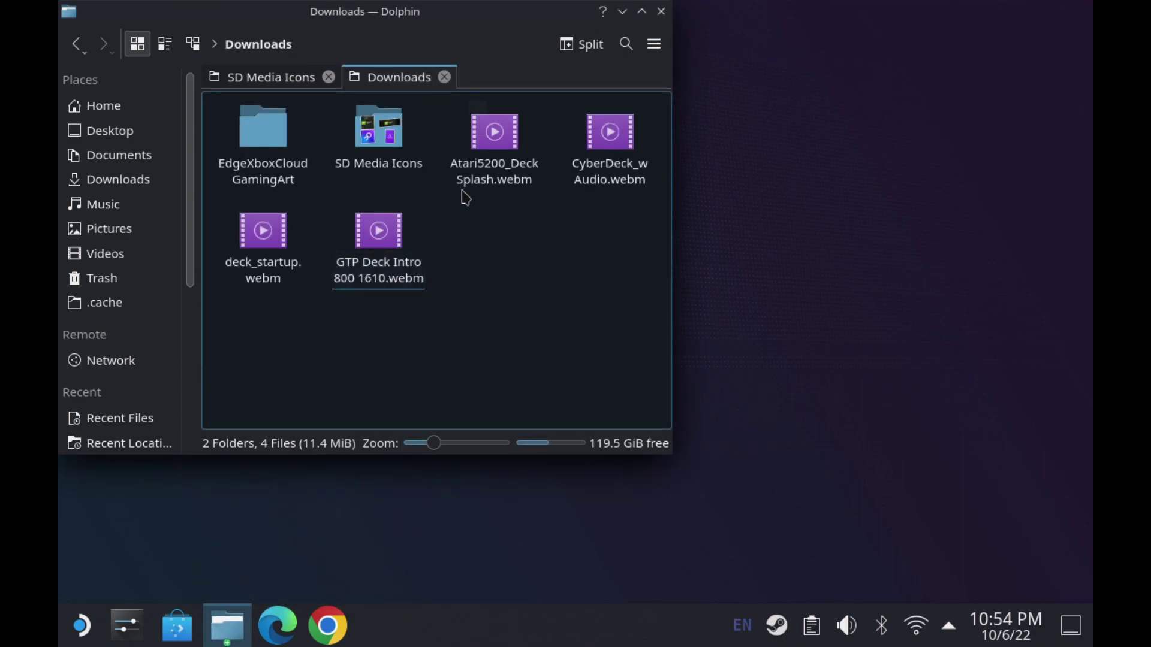
Copy CyberDeck_wAudio.webm from Downloads and paste it into the movies folder.
{"action": "left_click", "coordinate": [620, 154]}
{"action": "right_click", "coordinate": [620, 153]}
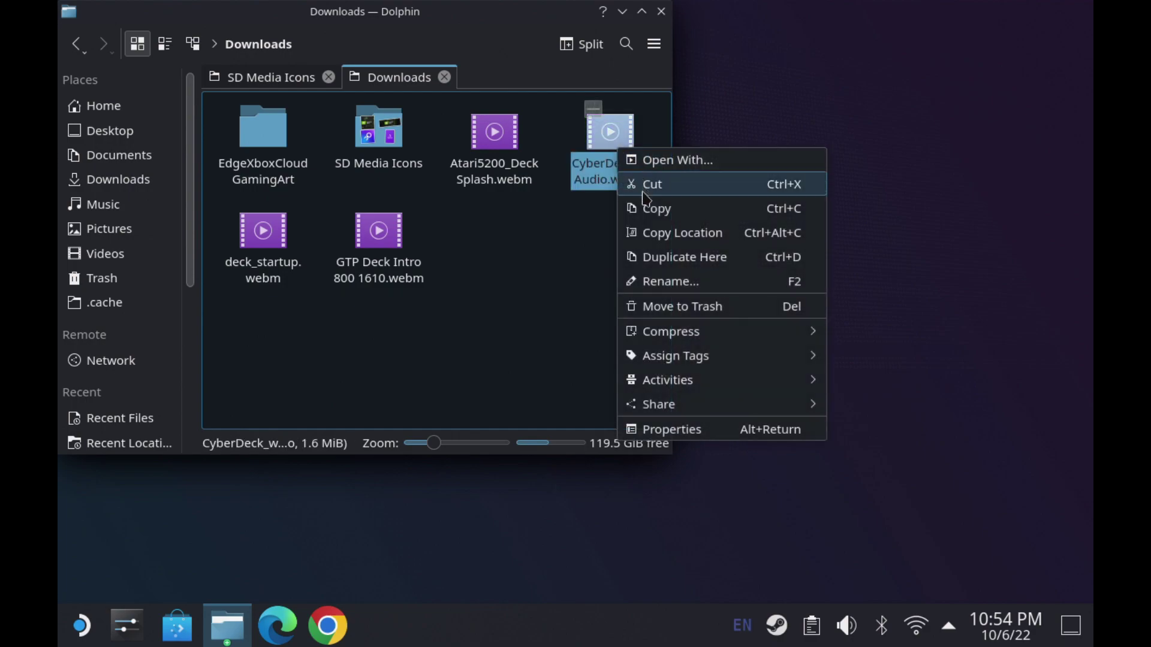
{"action": "left_click", "coordinate": [646, 210]}
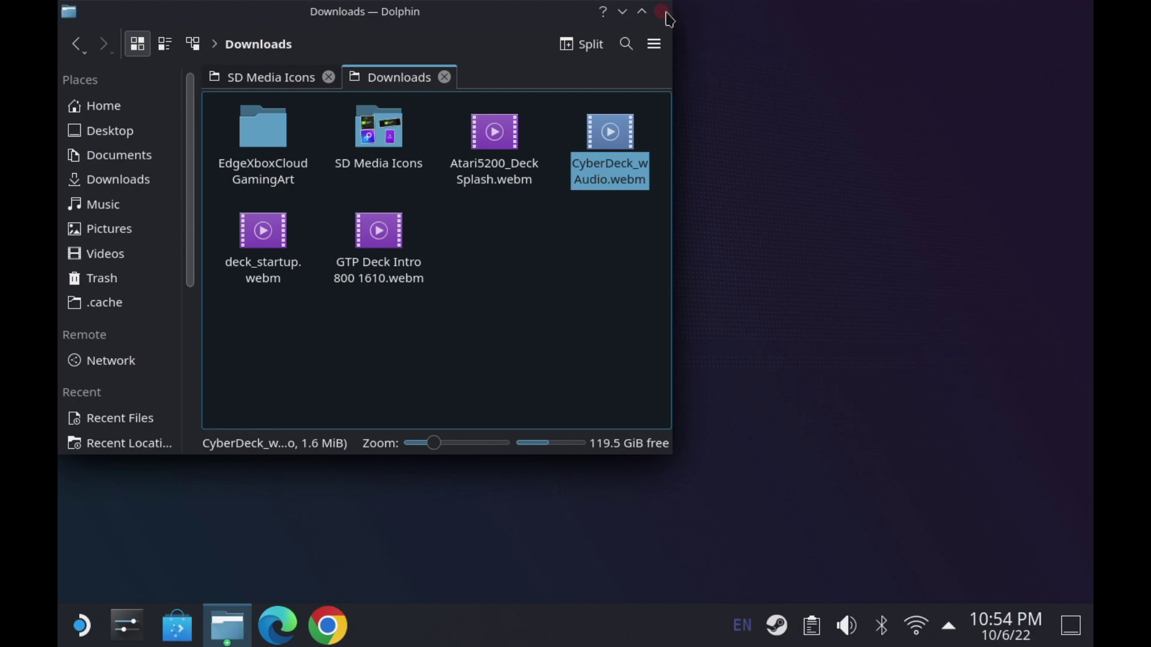
{"action": "right_click", "coordinate": [451, 188]}
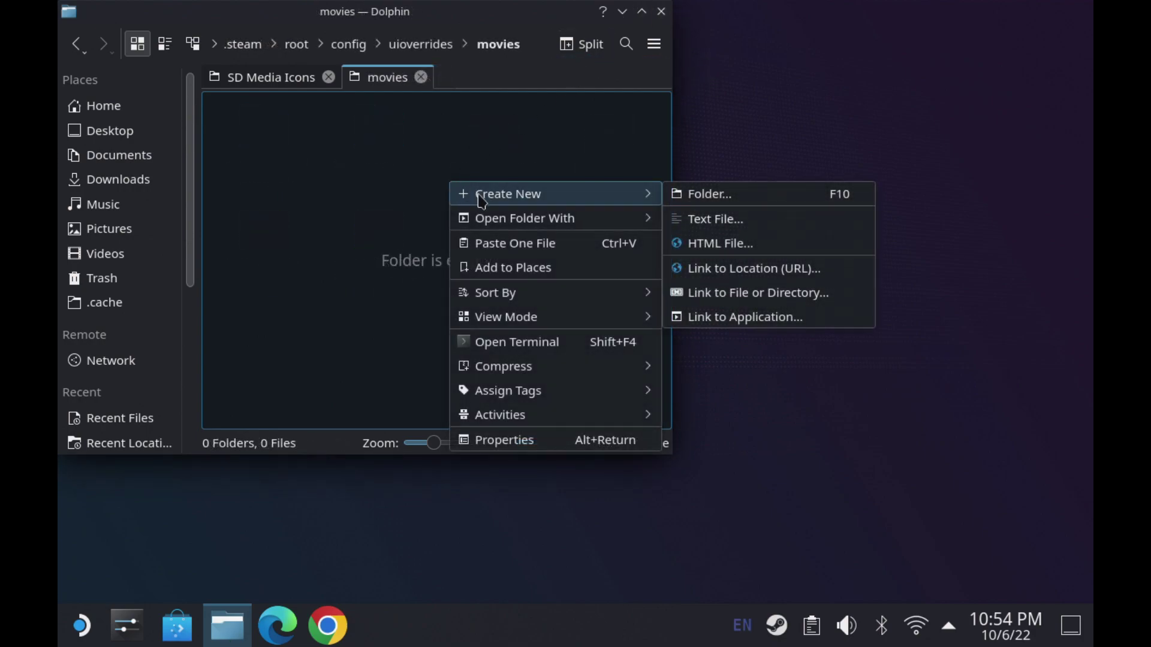
{"action": "left_click", "coordinate": [537, 250]}
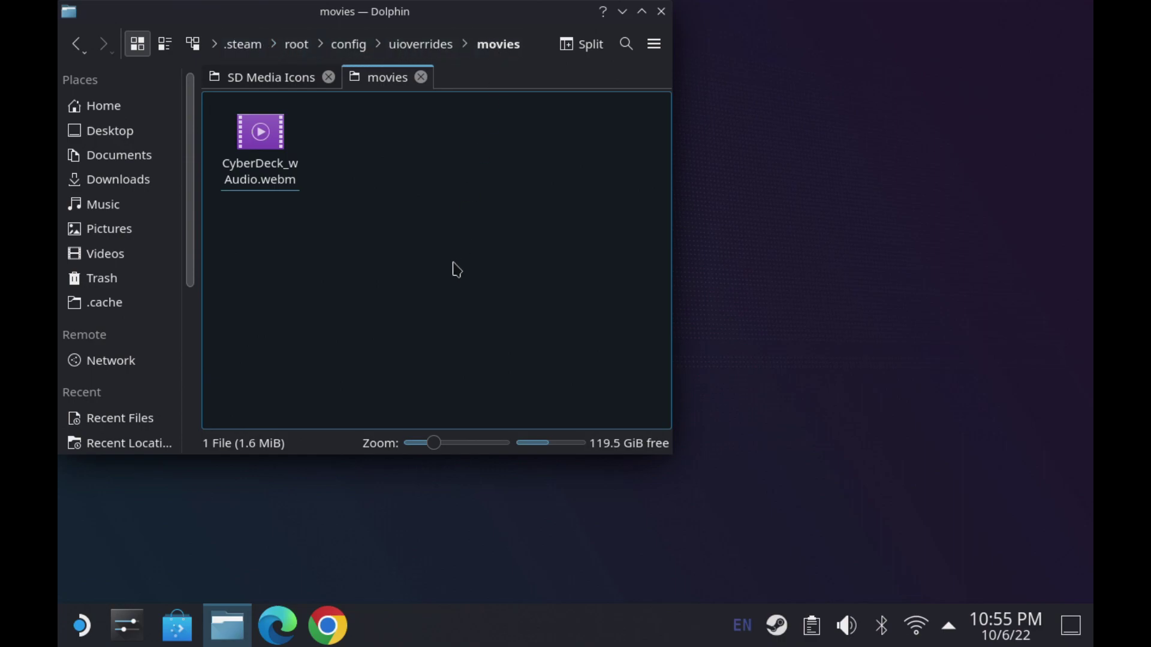
Rename CyberDeck_wAudio.webm to deck_startup.webm in the movies folder.
{"action": "left_click", "coordinate": [282, 178]}
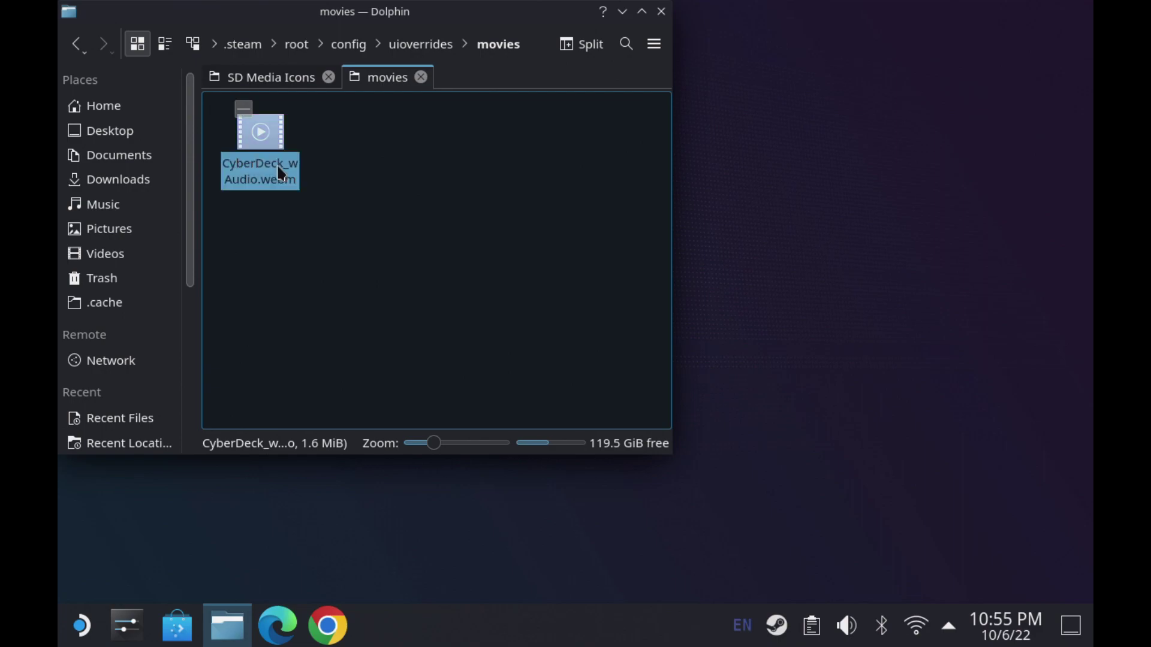
{"action": "key", "text": "F2"}
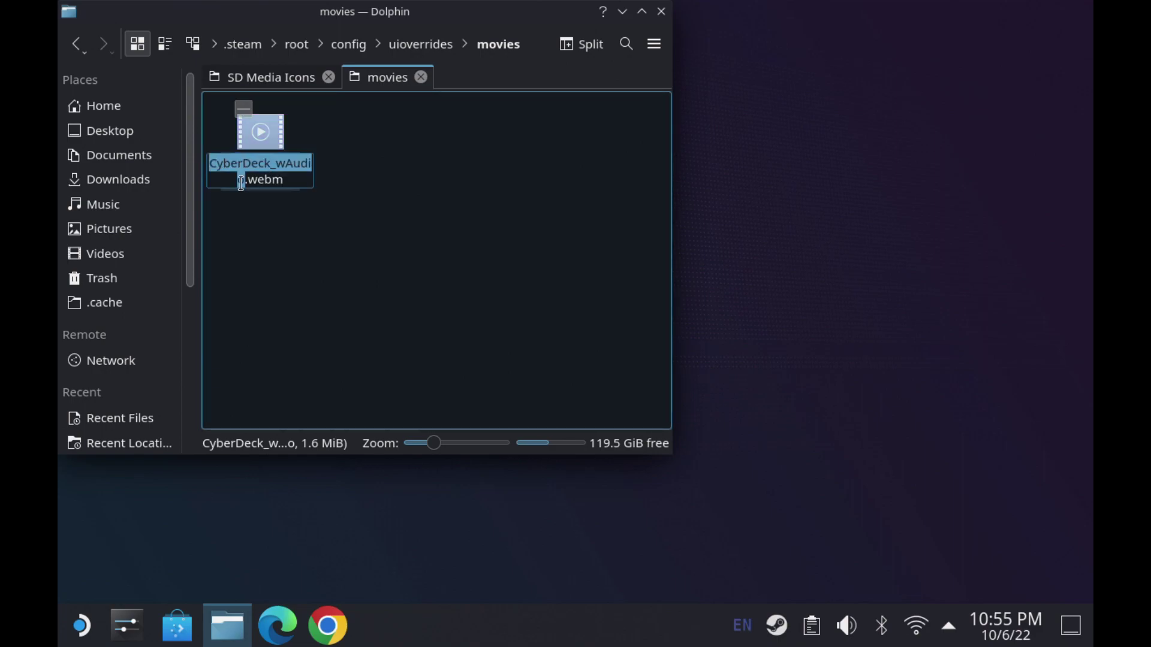
{"action": "type", "text": "deck_"}
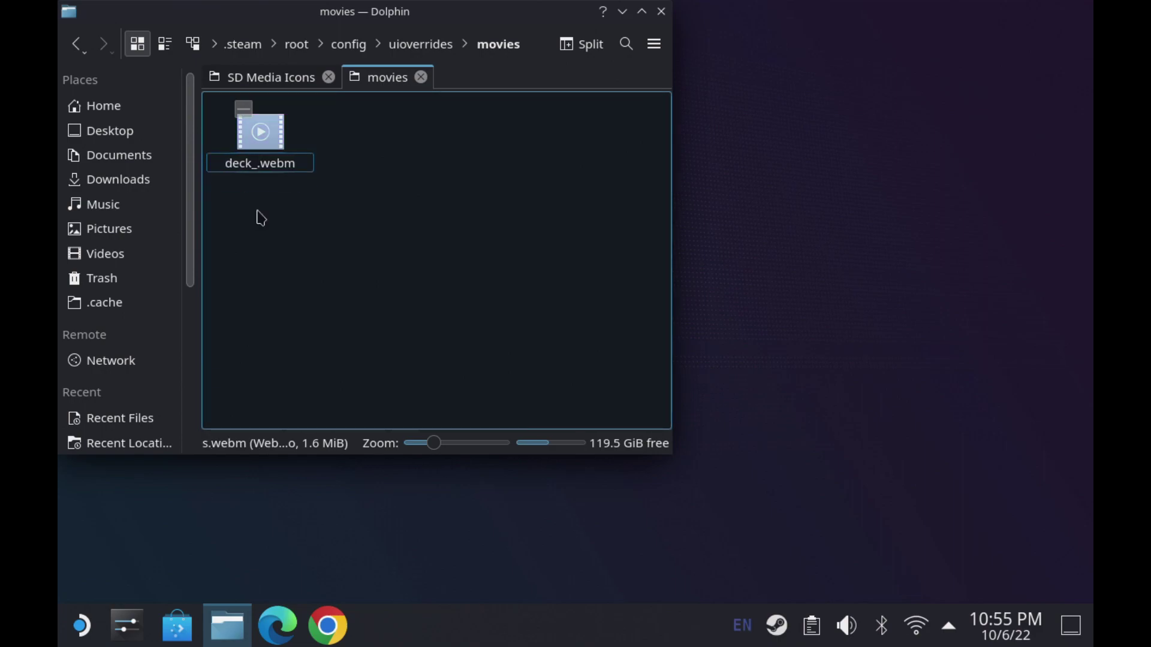
{"action": "type", "text": "startup"}
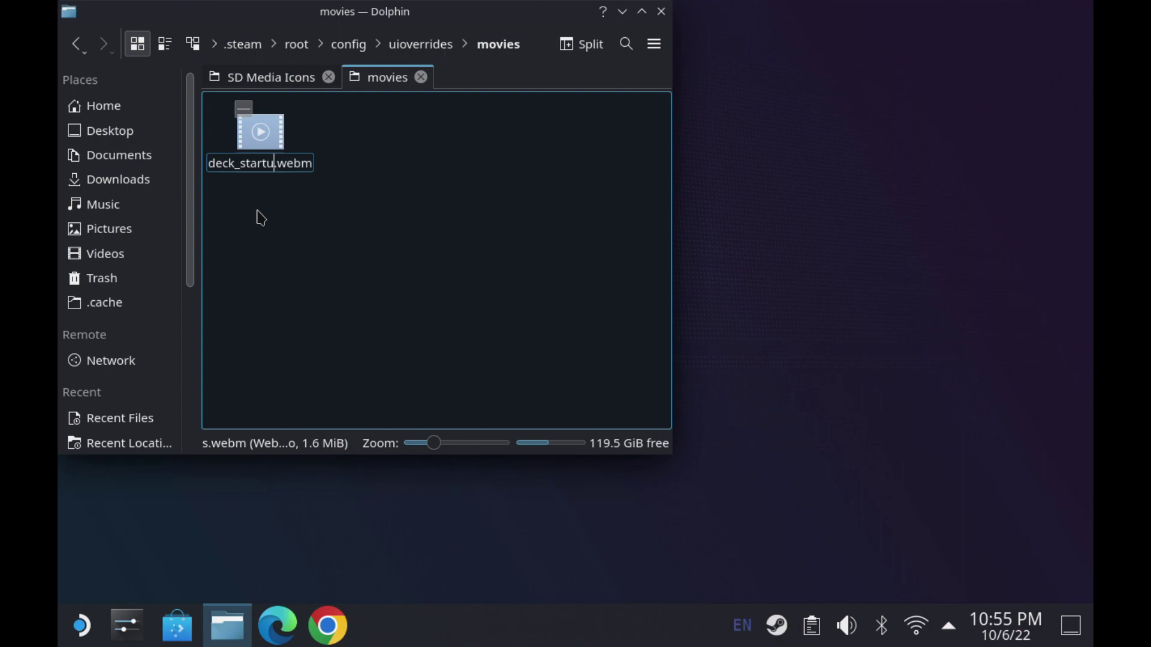
{"action": "key", "text": "Return"}
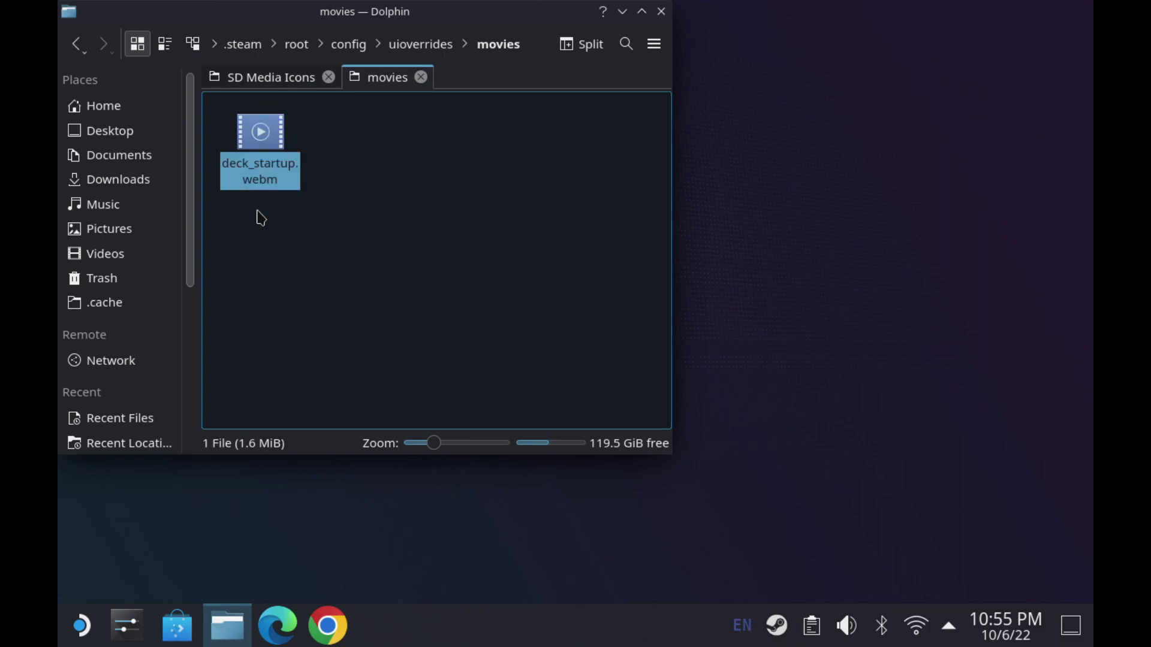
{"action": "left_click", "coordinate": [453, 251]}
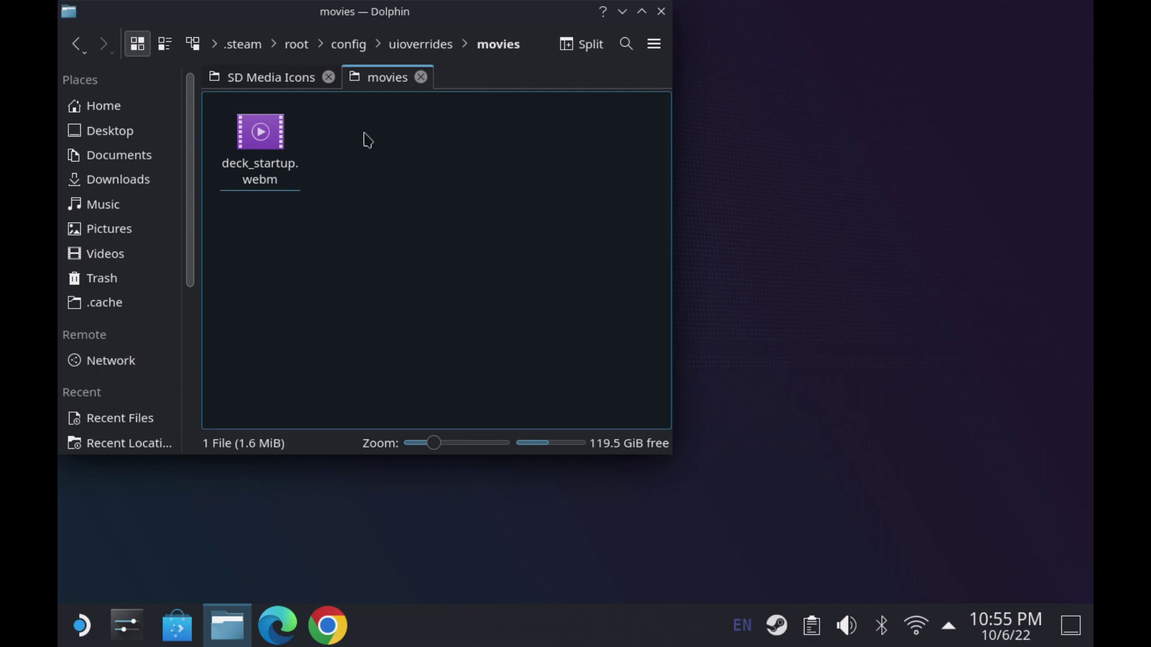
Close Dolphin and open the KDE Application Launcher menu.
{"action": "left_click", "coordinate": [662, 11]}
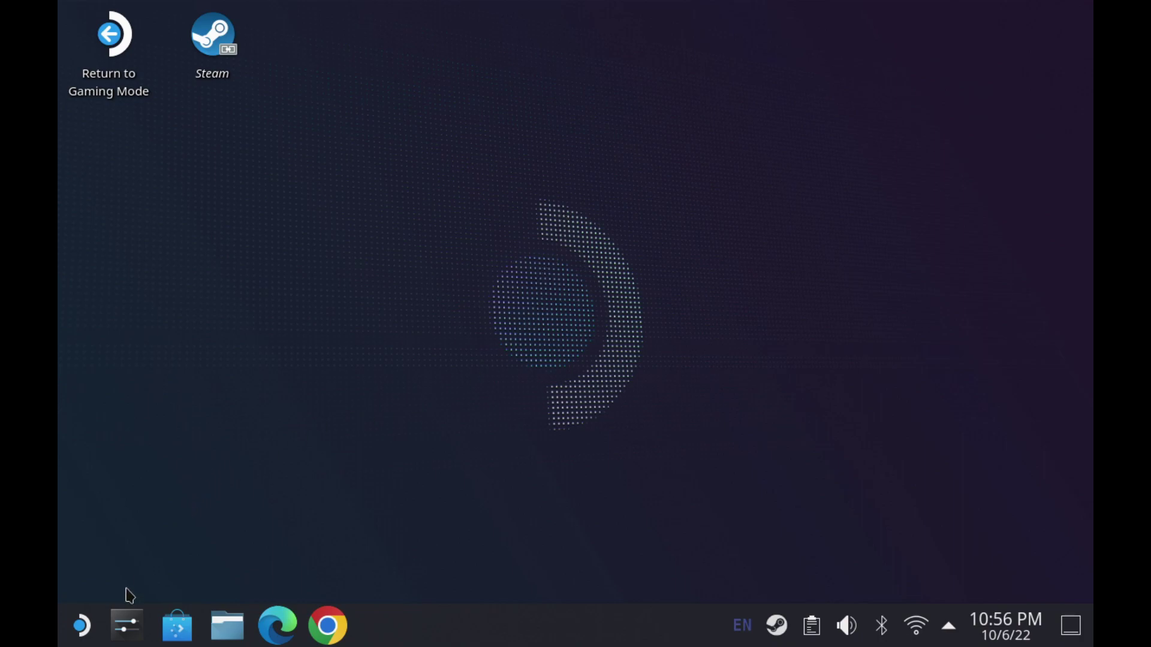
{"action": "left_click", "coordinate": [76, 642]}
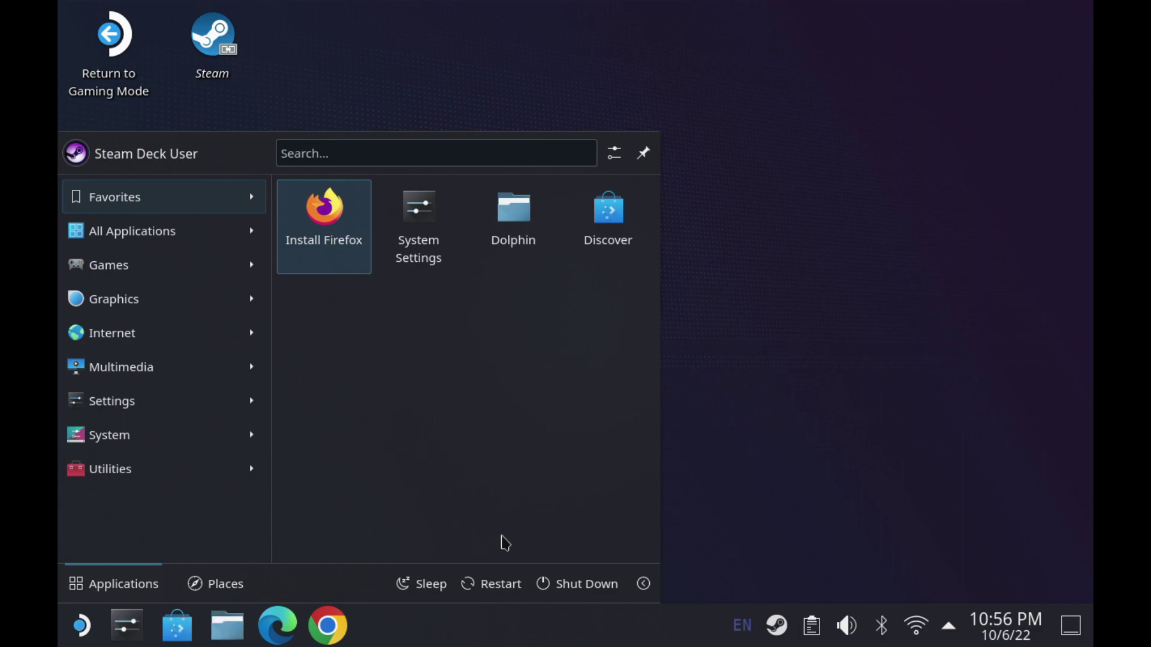